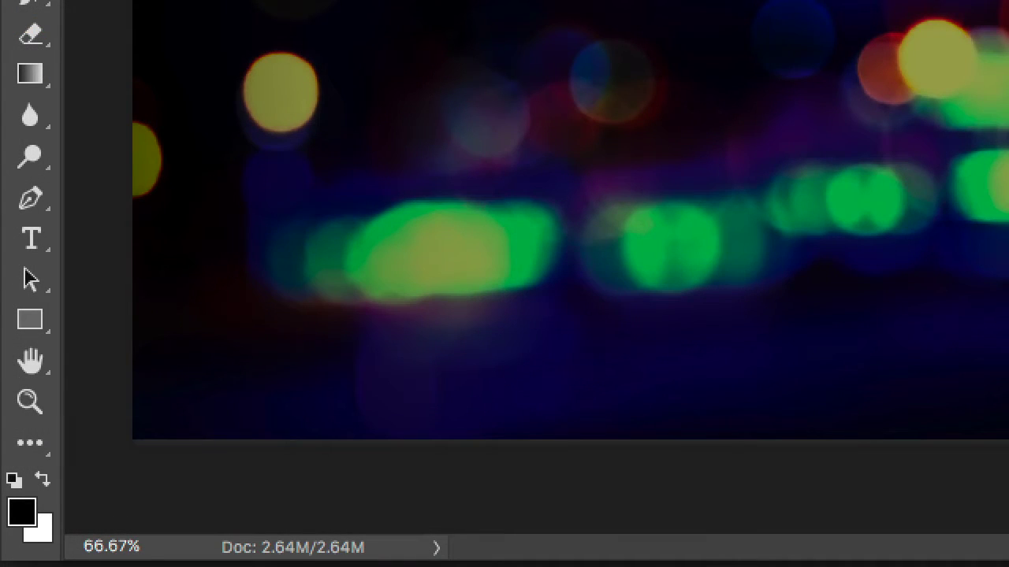
Show Document Dimensions in the status bar and add an empty Group 1 above Background
left_click(435, 548)
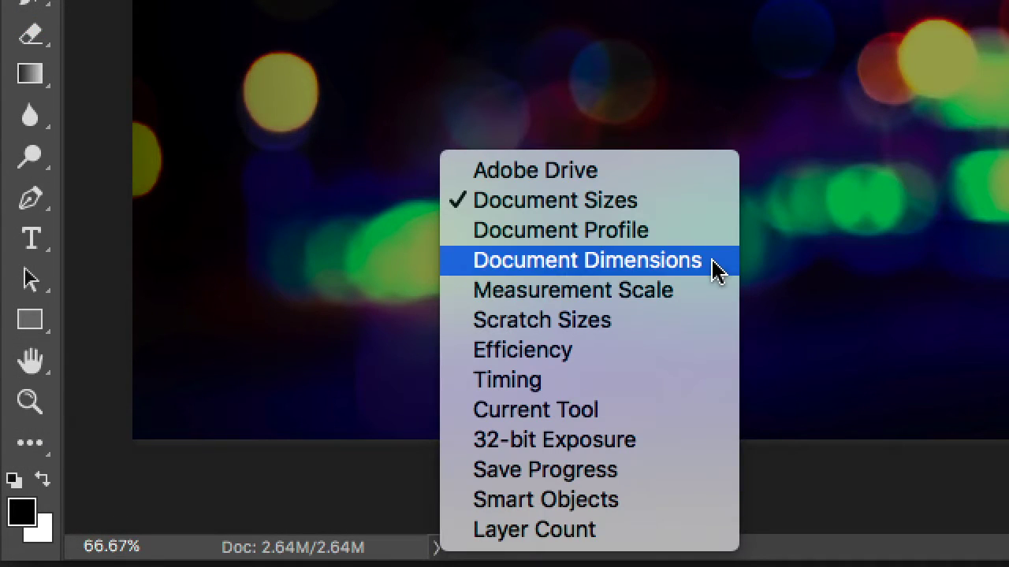
left_click(587, 260)
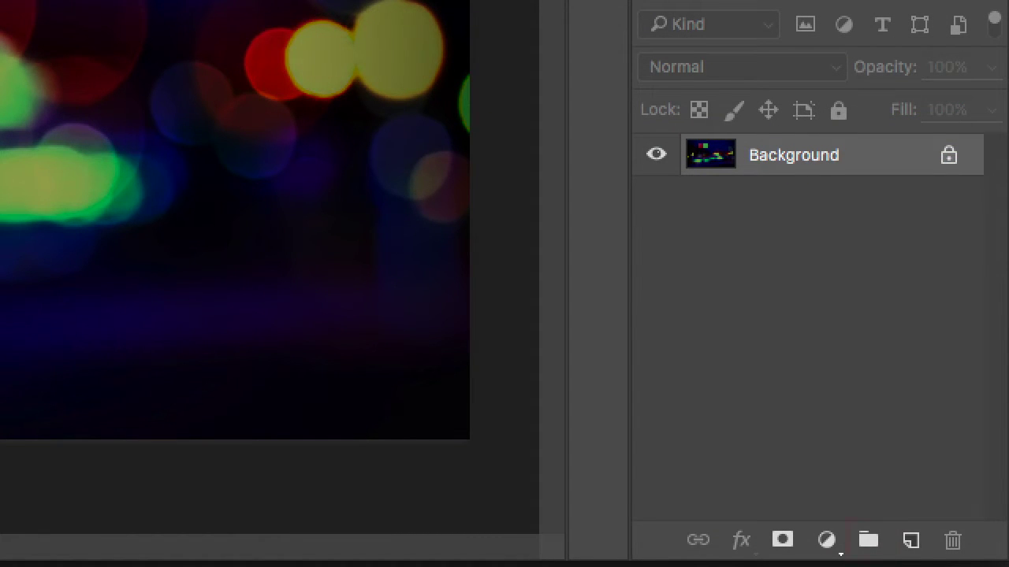
left_click(868, 542)
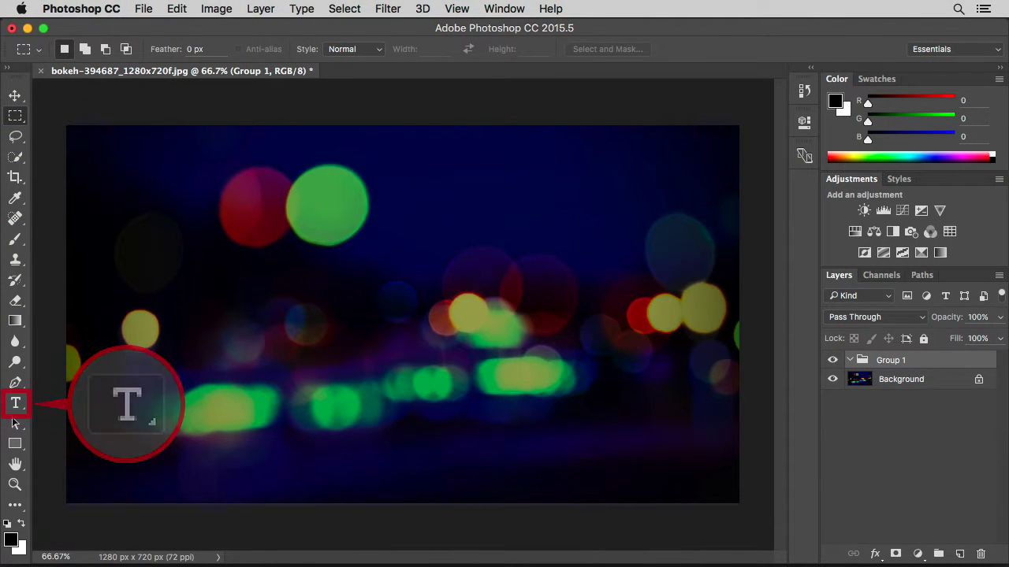
Set up the Type tool with the Las Enter Personal Use Only font at 375 pt
left_click(16, 404)
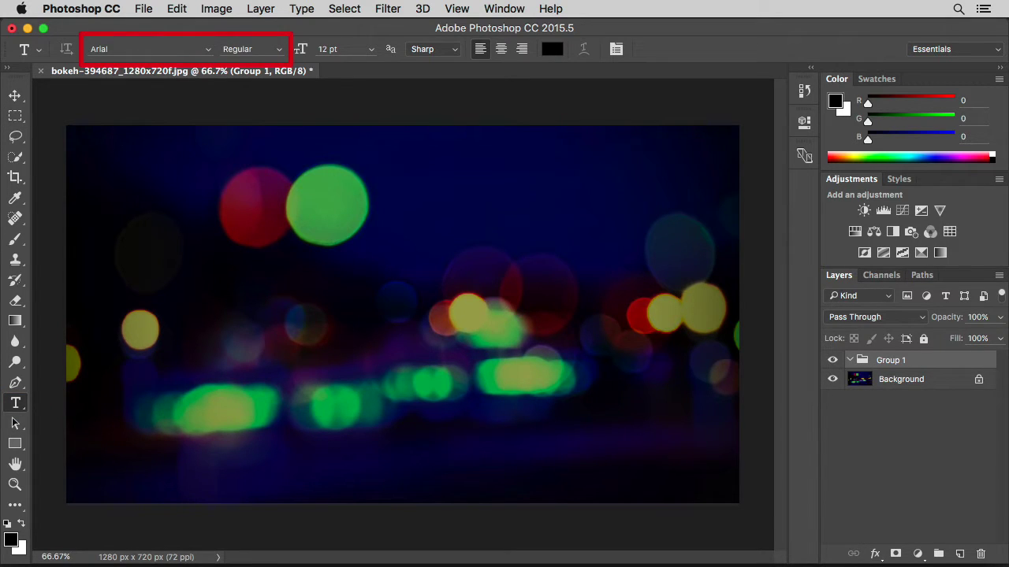
left_click(208, 49)
left_click_drag(388, 122, 387, 360)
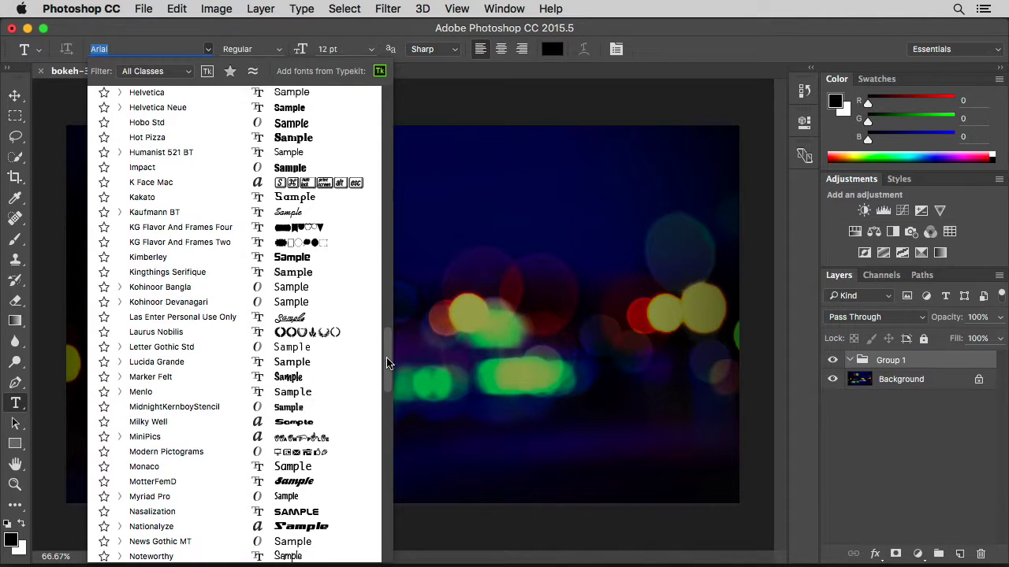
left_click(242, 318)
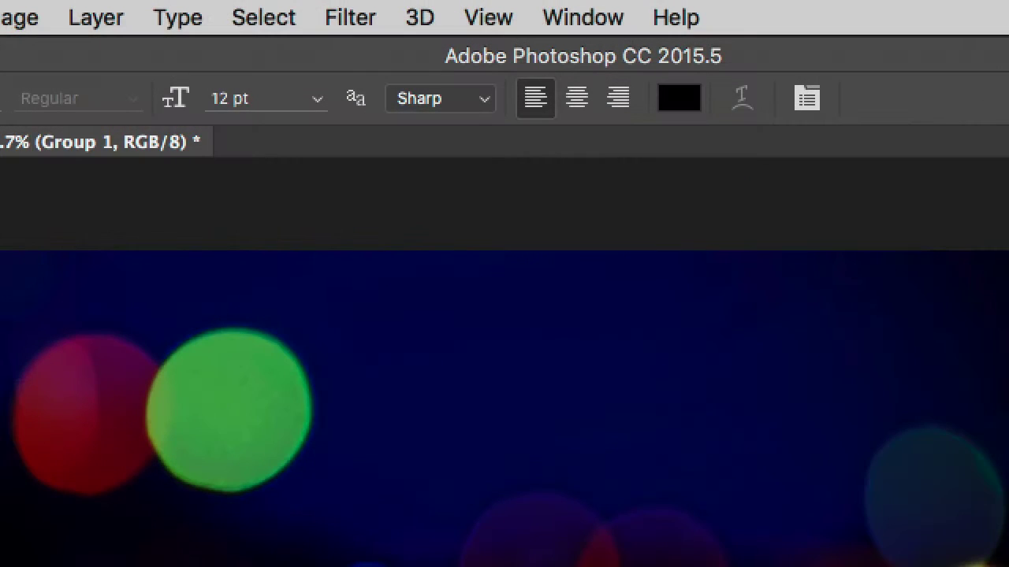
left_click(252, 99)
double_click(229, 98)
type("375")
key("Return")
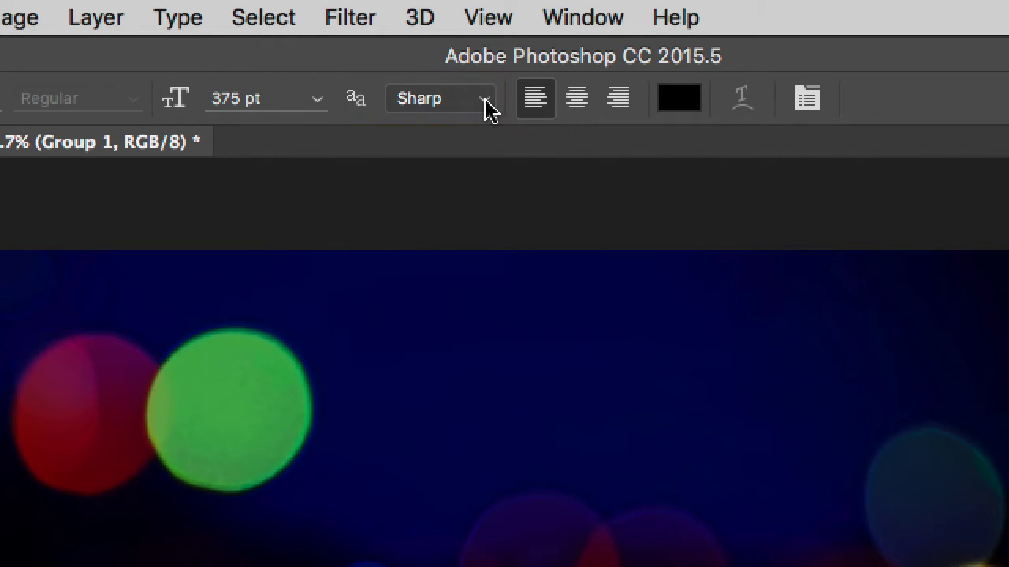
Set the type to Smooth anti-aliasing and white (ffffff) text colour
left_click(485, 100)
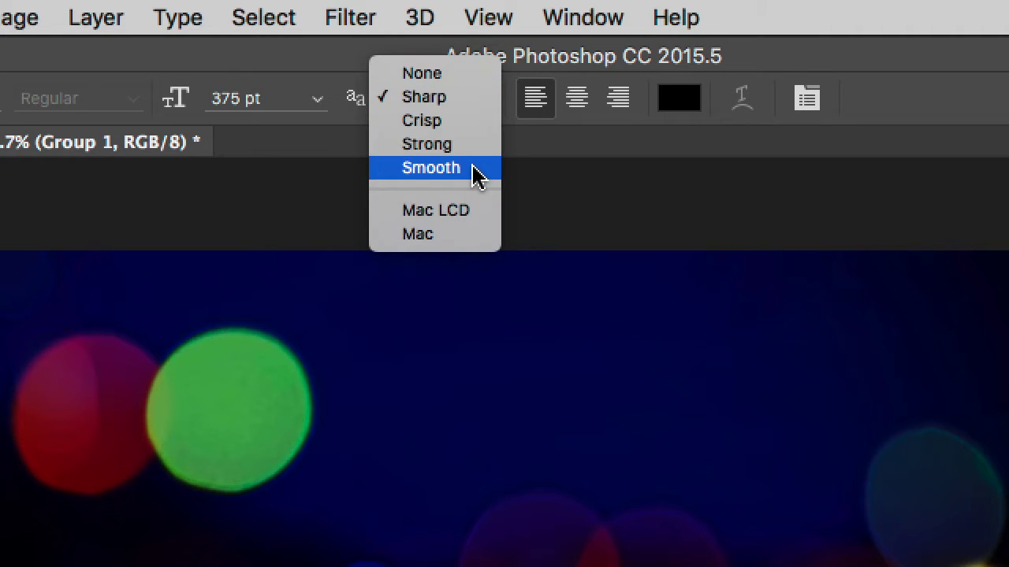
left_click(431, 167)
left_click(692, 103)
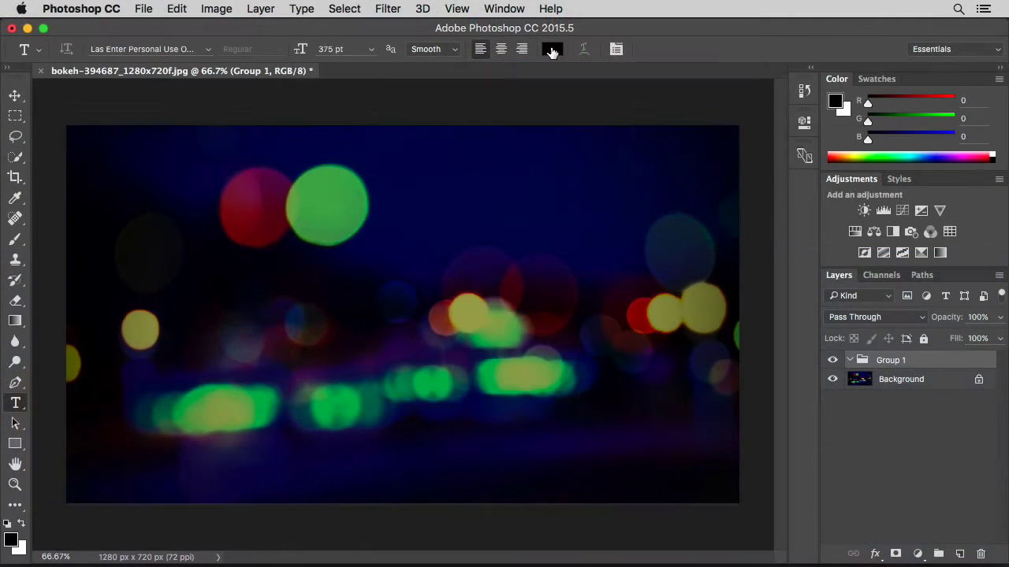
left_click(679, 101)
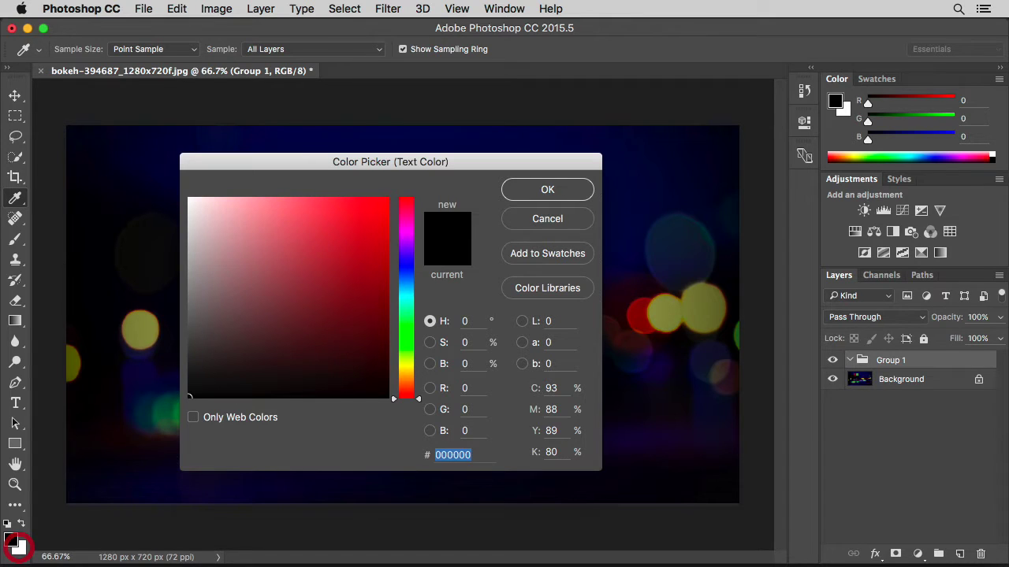
type("ffffff")
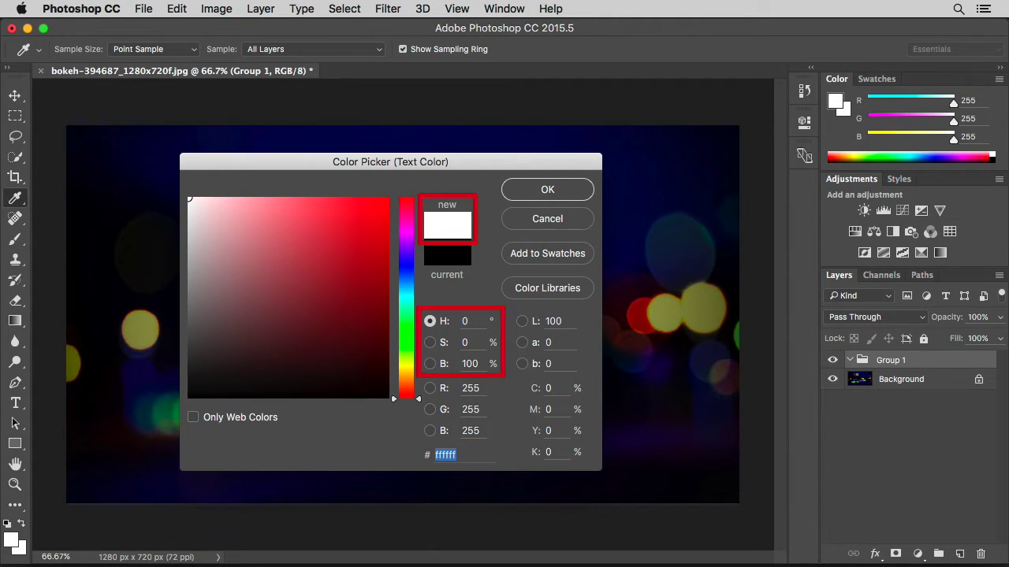
left_click(562, 193)
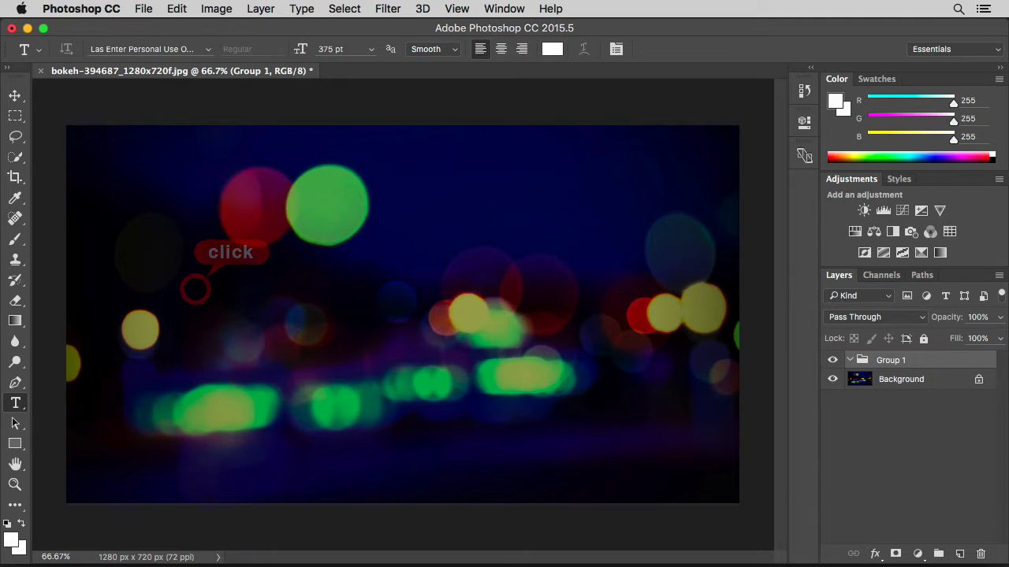
Type 'Love' and, just below it, 'Song' as two separate white text layers
left_click(195, 285)
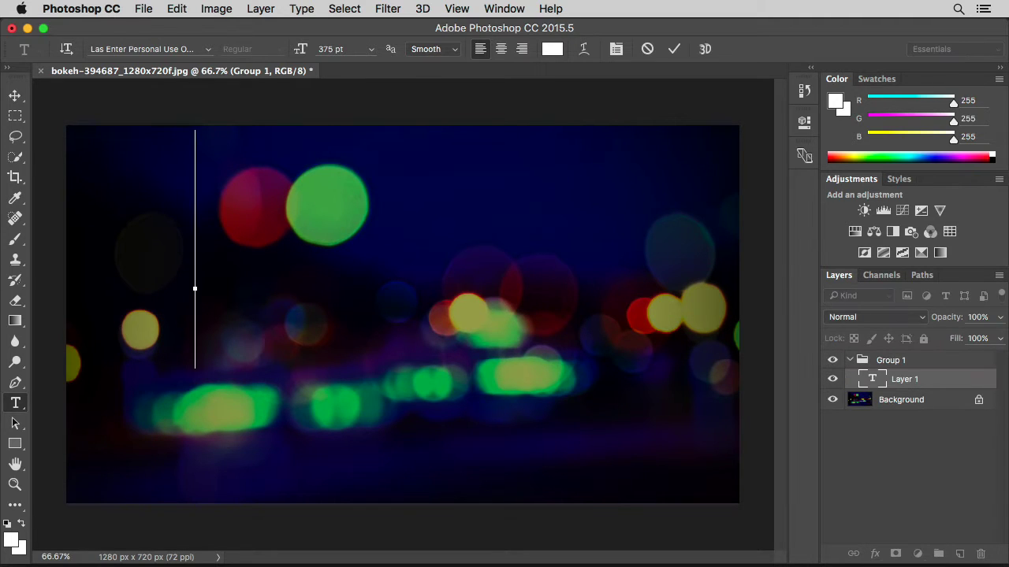
type("Love")
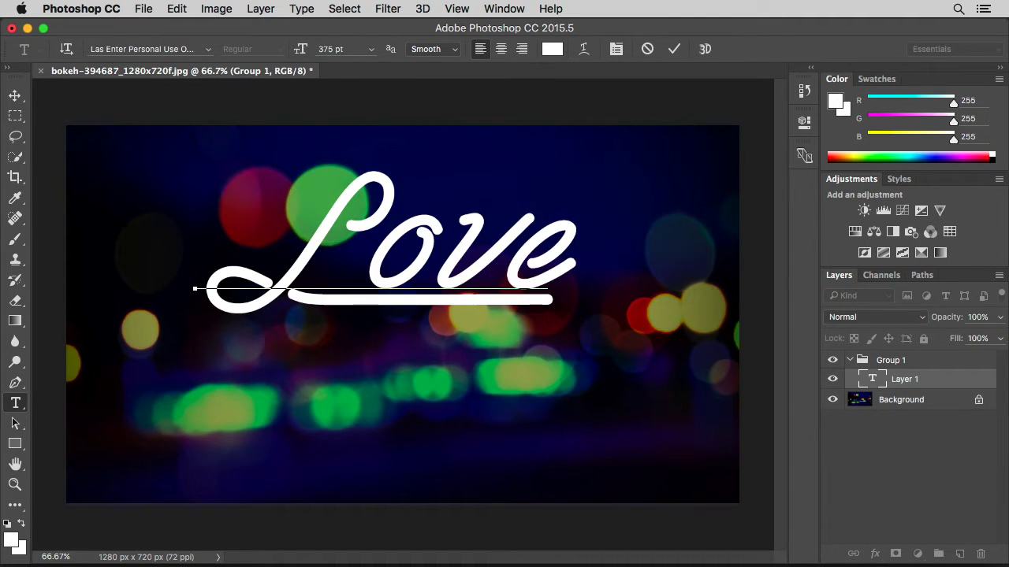
key("Return")
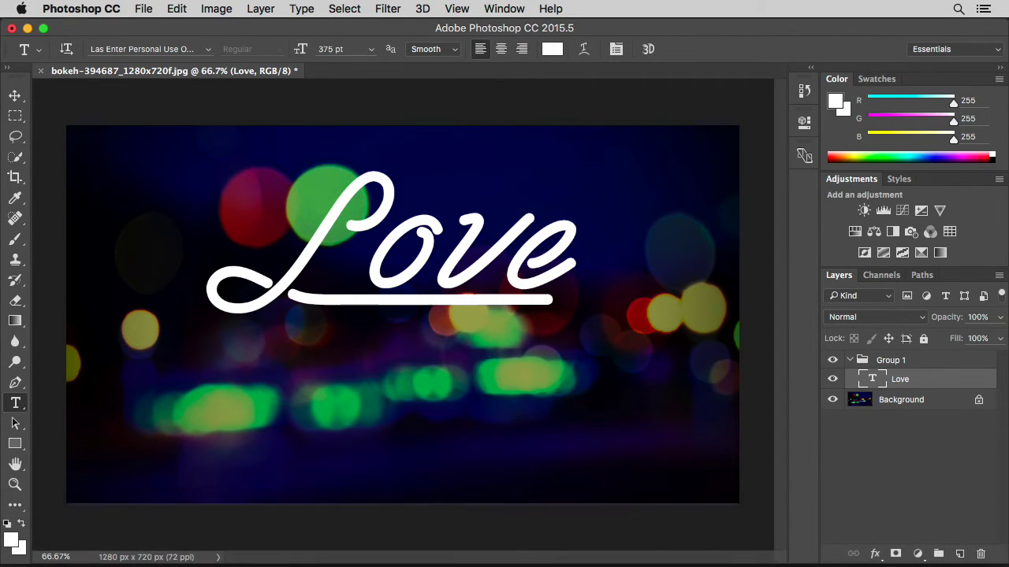
left_click(207, 439)
left_click(207, 439)
type("S")
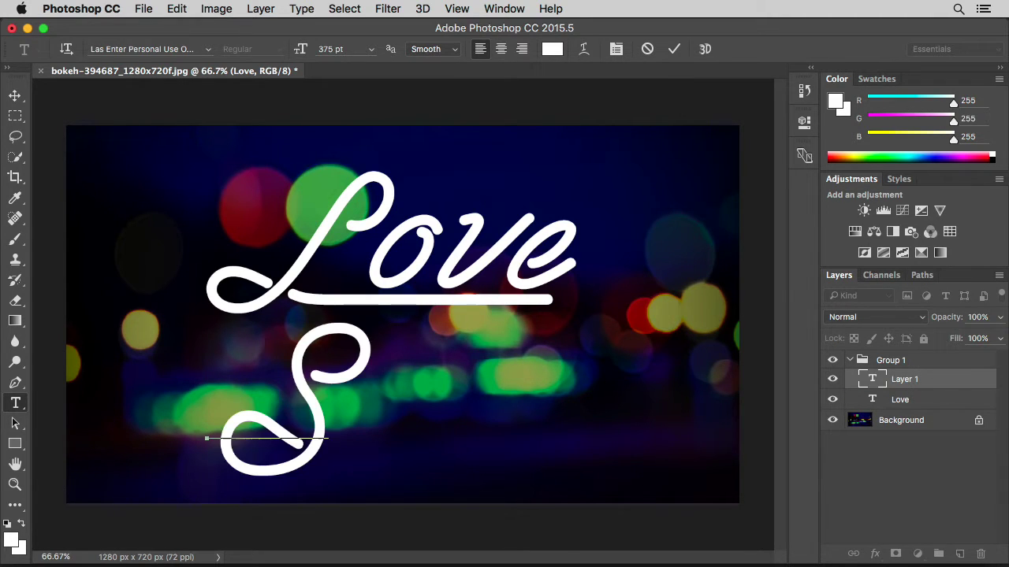
type("ong")
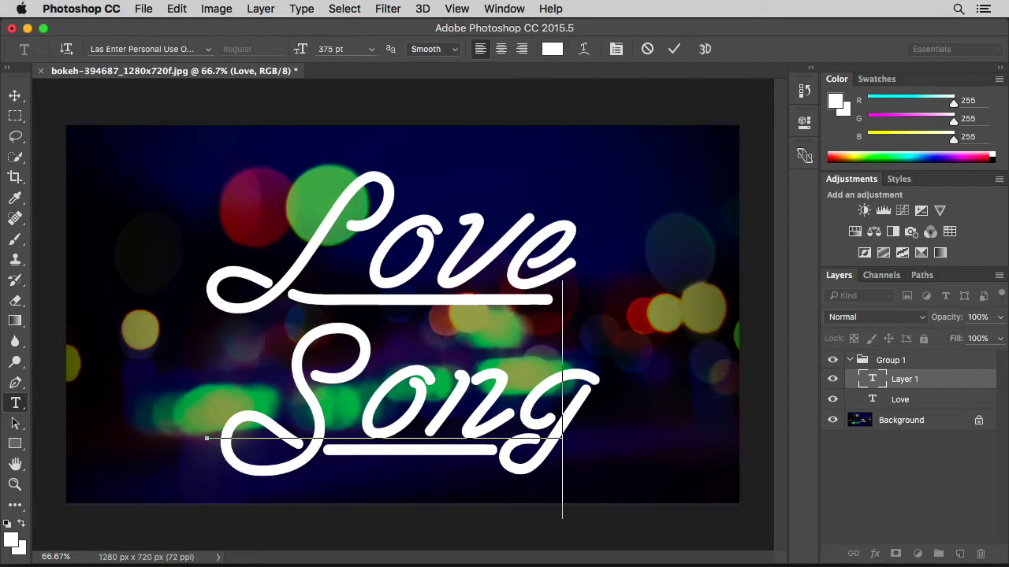
key("Return")
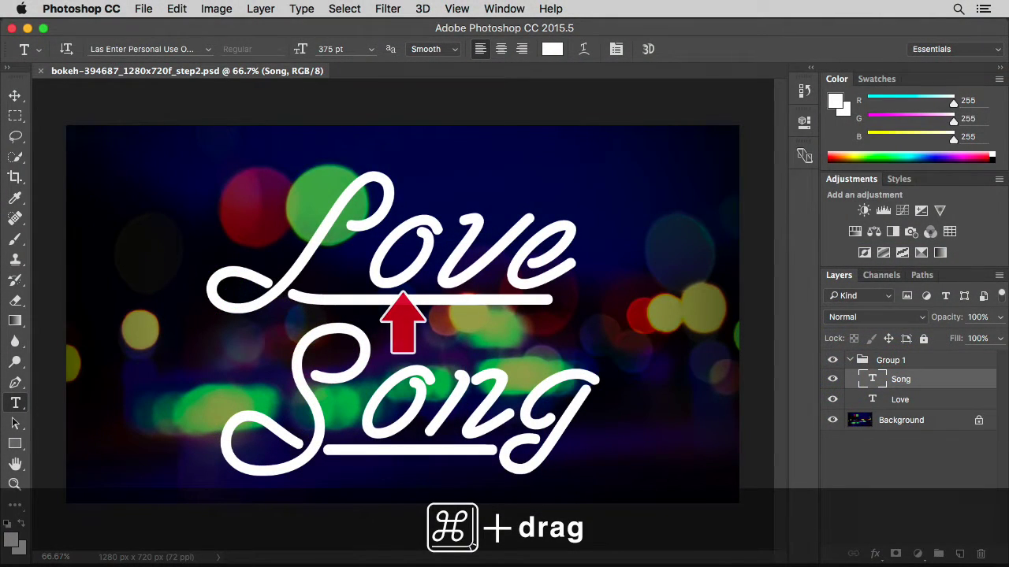
Move Song up onto Love's underline swash and select Group 1
left_click_drag(413, 380, 414, 335, "super")
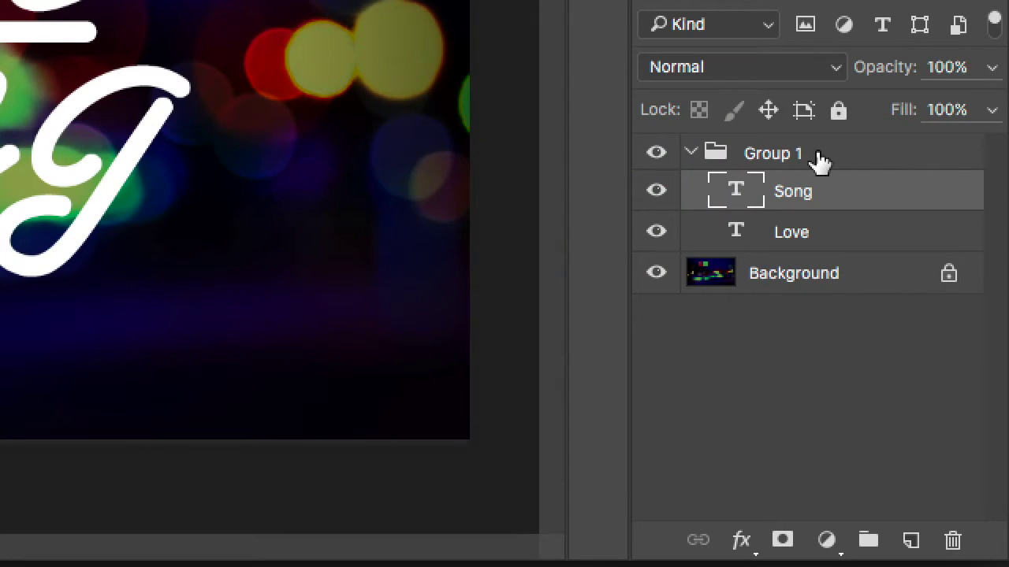
left_click(817, 157)
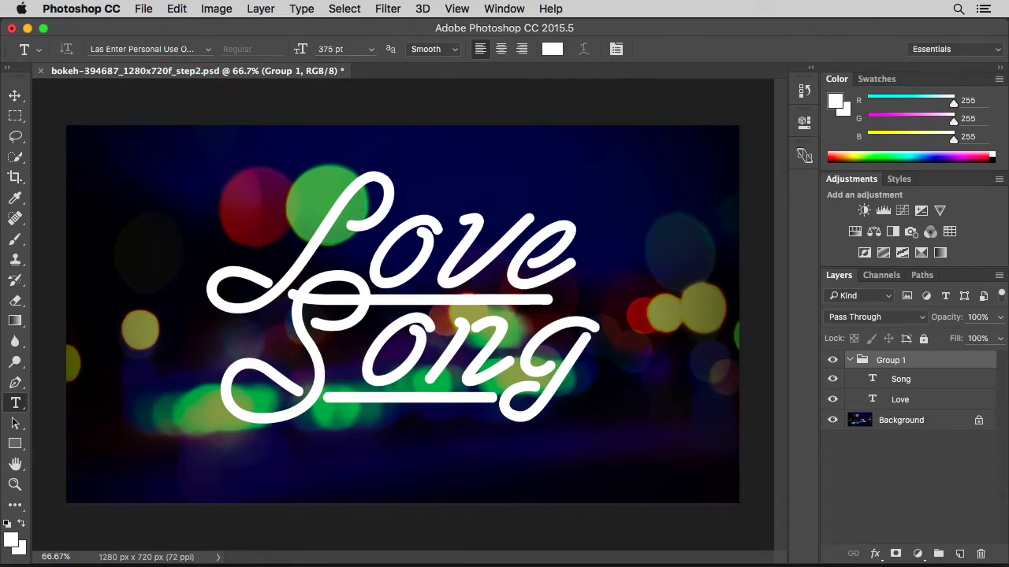
left_click(177, 10)
mouse_move(202, 345)
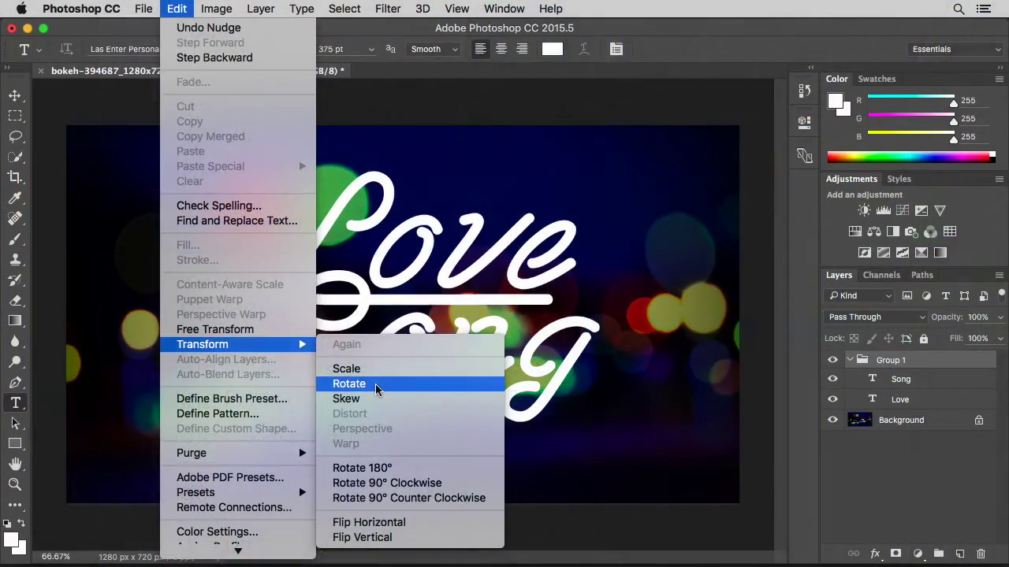
Rotate the Love Song group about -15° so the script rises to the right
left_click(375, 385)
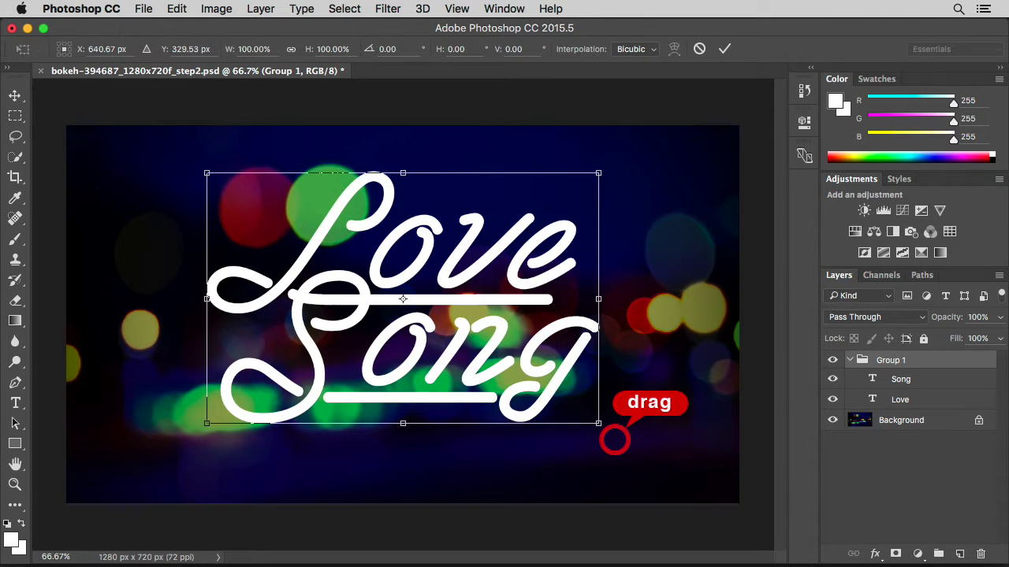
left_click_drag(608, 432, 635, 374)
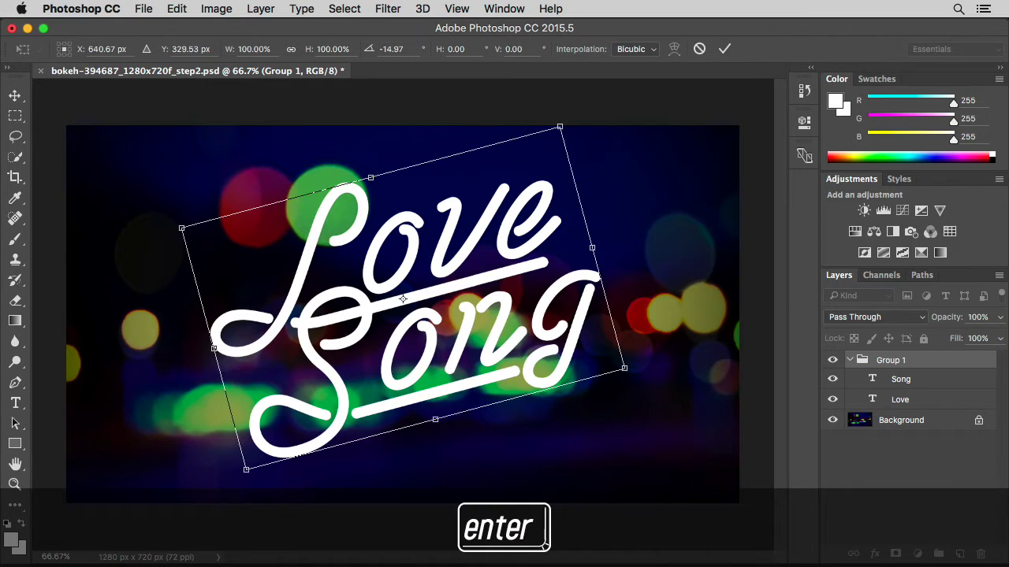
key("Return")
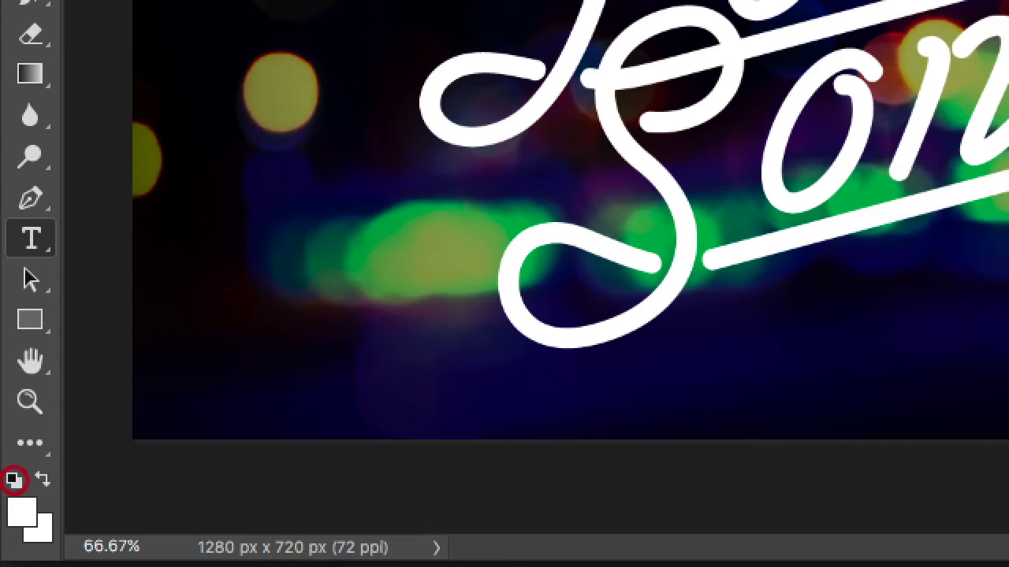
Reset default colours, hide the Song layer, and set Love's fill to 0%
left_click(13, 479)
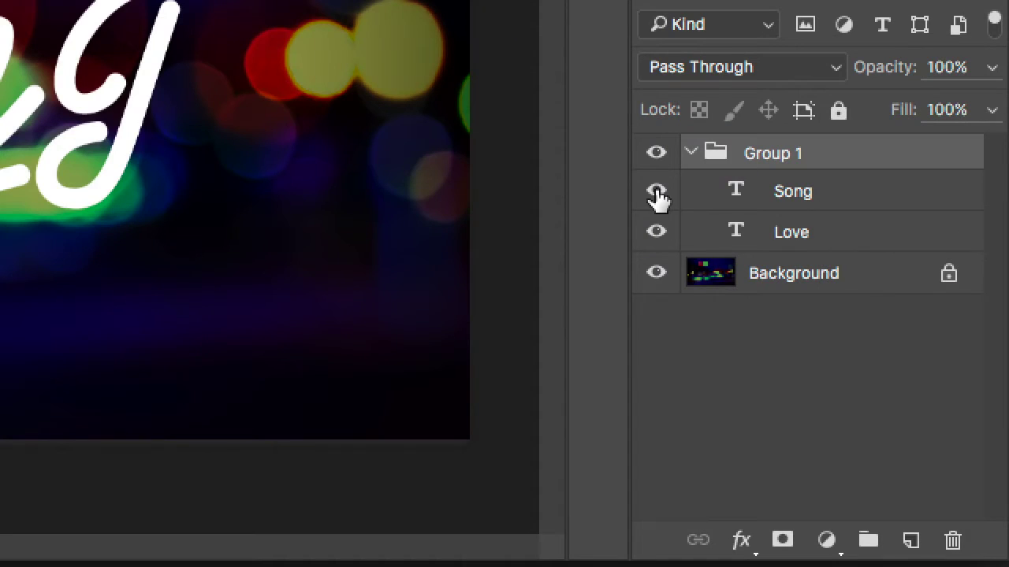
left_click(655, 190)
left_click(819, 236)
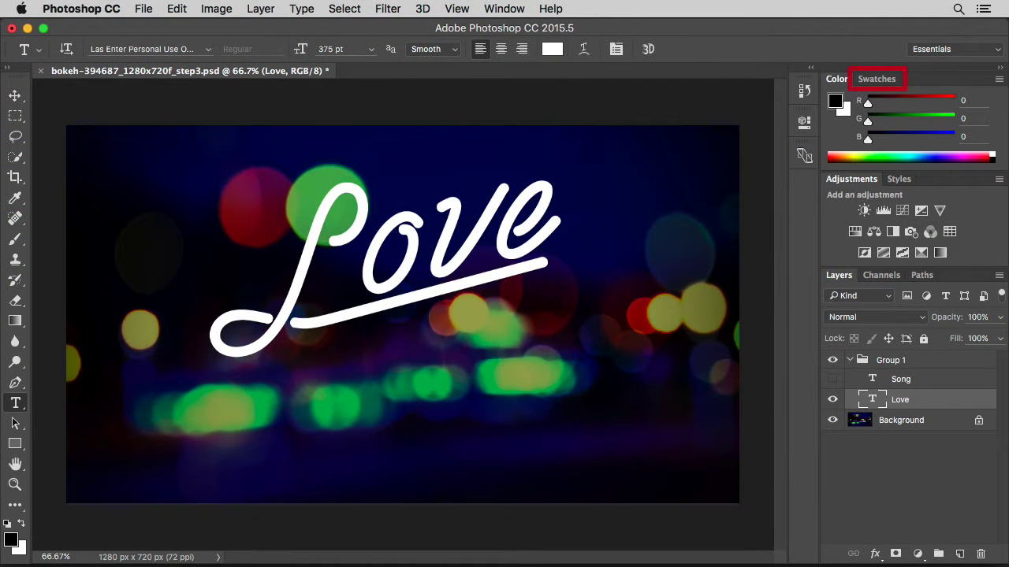
left_click(874, 81)
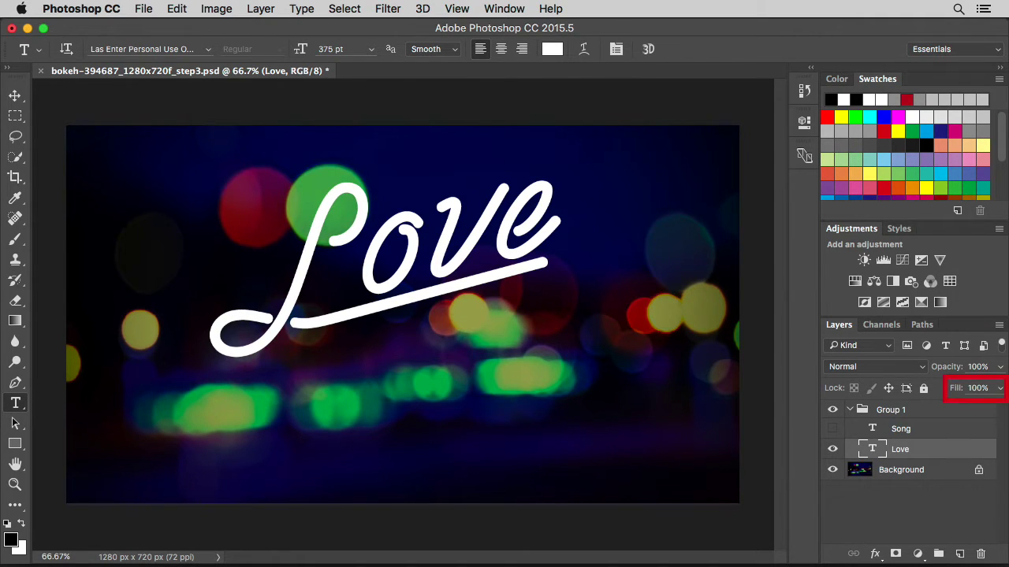
type("0")
key("Return")
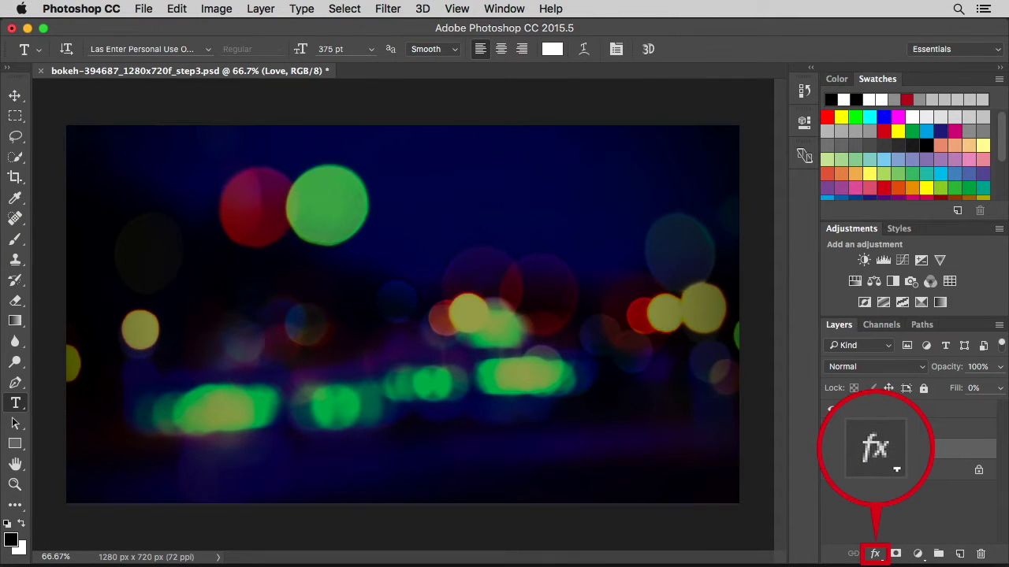
Add a 48 px centred Stroke in Screen blend mode to the Love text
left_click(874, 554)
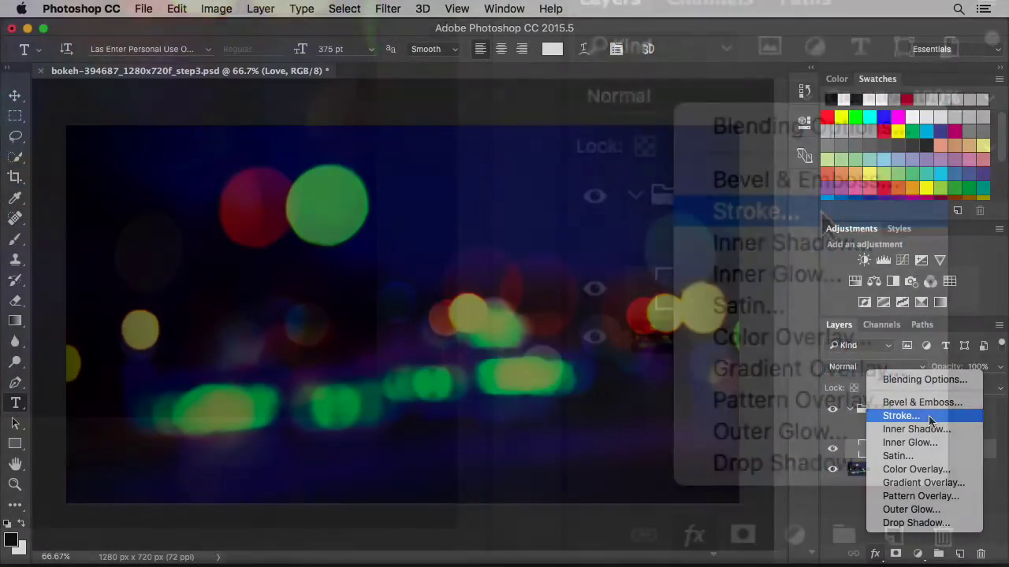
left_click(929, 419)
left_click_drag(732, 74, 849, 77)
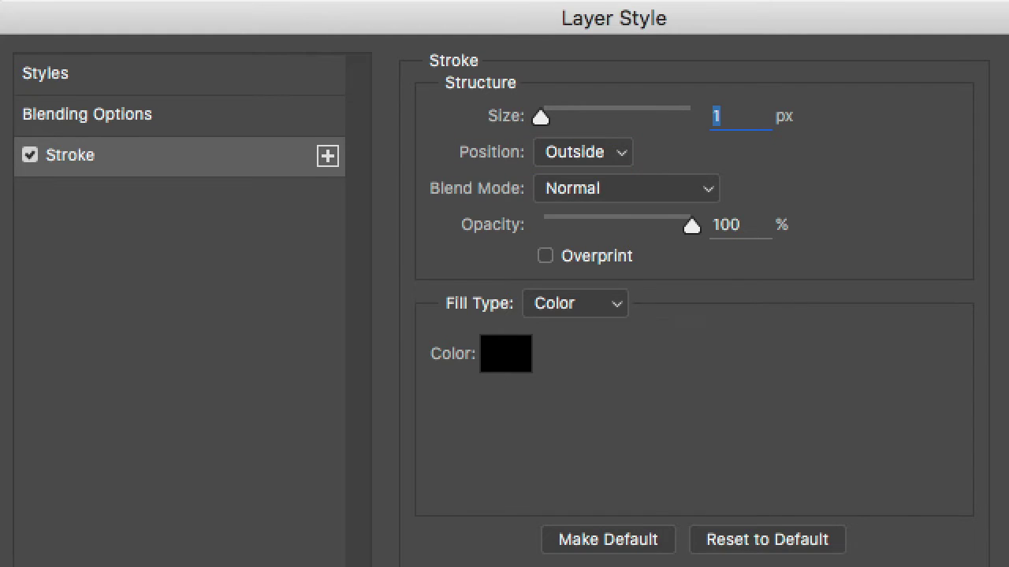
left_click(622, 157)
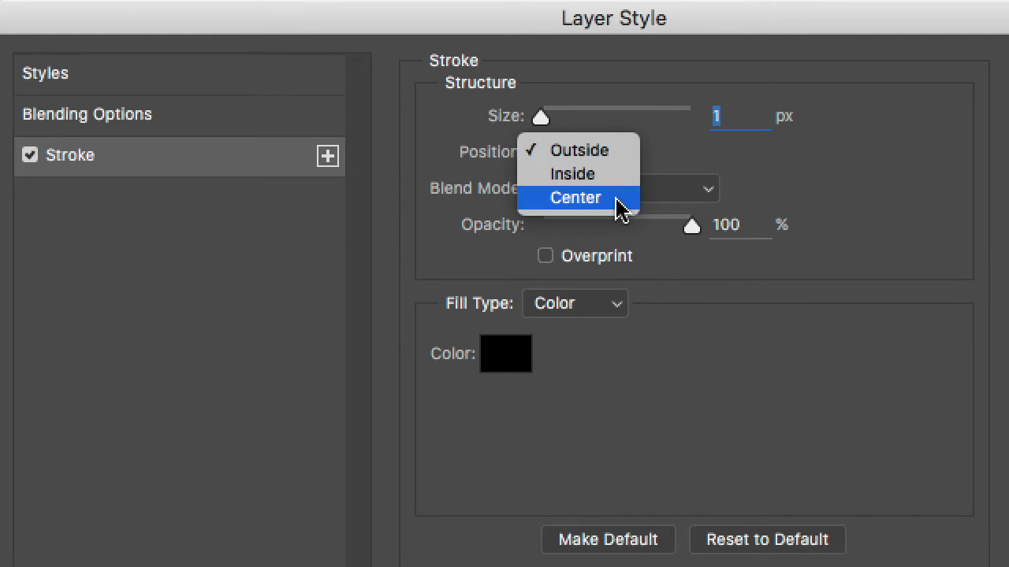
left_click(621, 205)
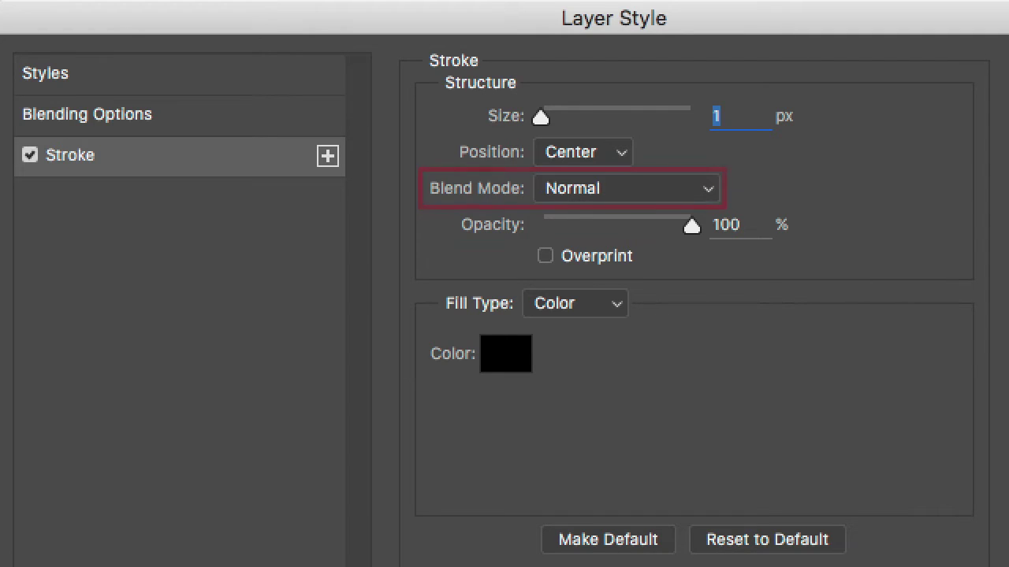
left_click(706, 193)
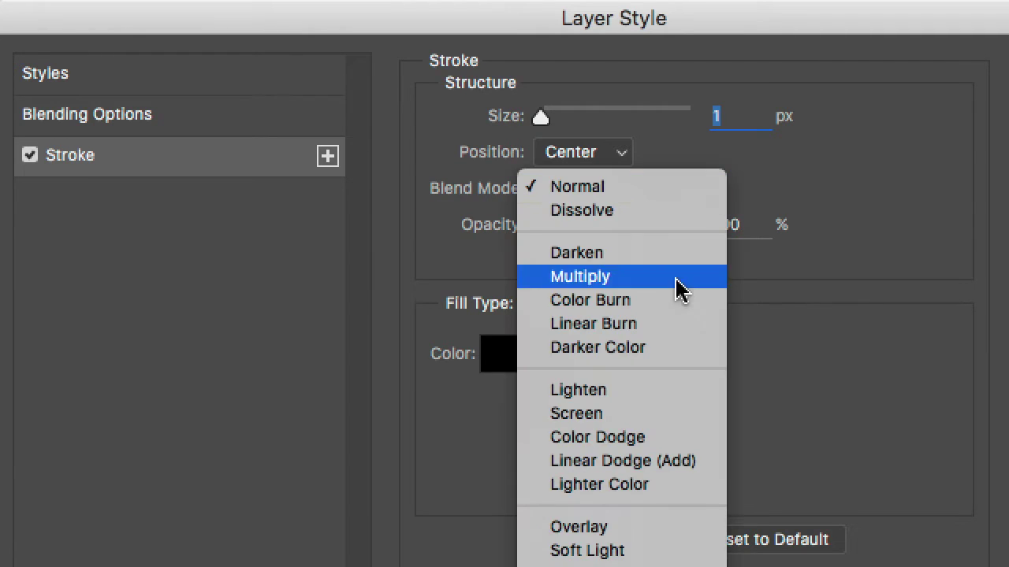
left_click(661, 416)
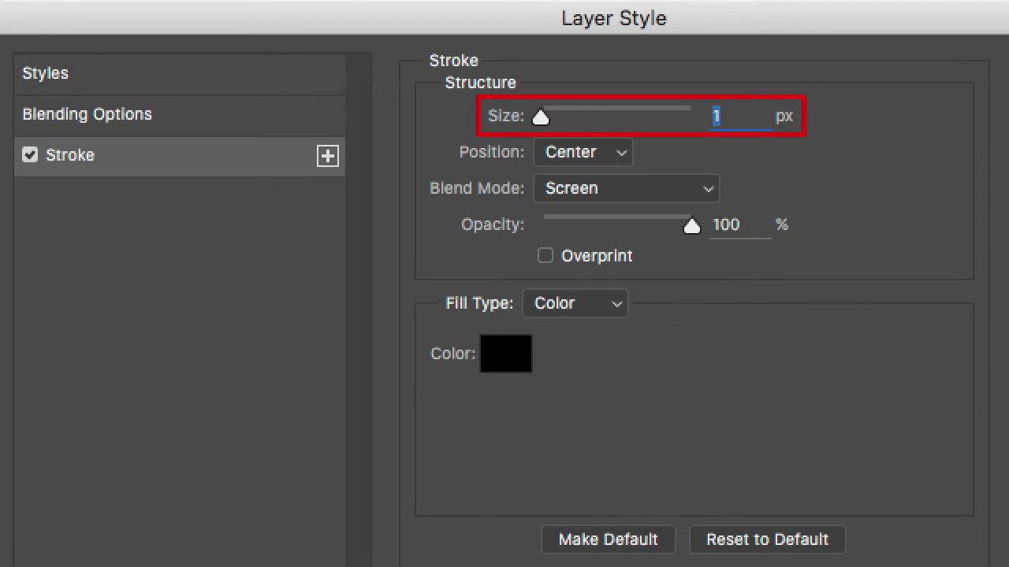
type("48")
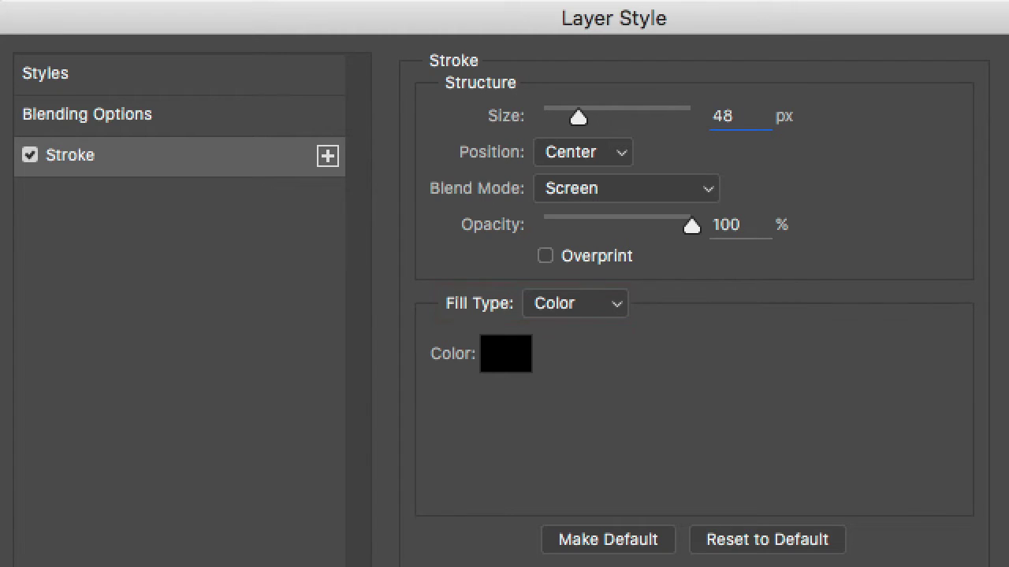
Fill the stroke with a dithered Shape Burst gradient
left_click(617, 312)
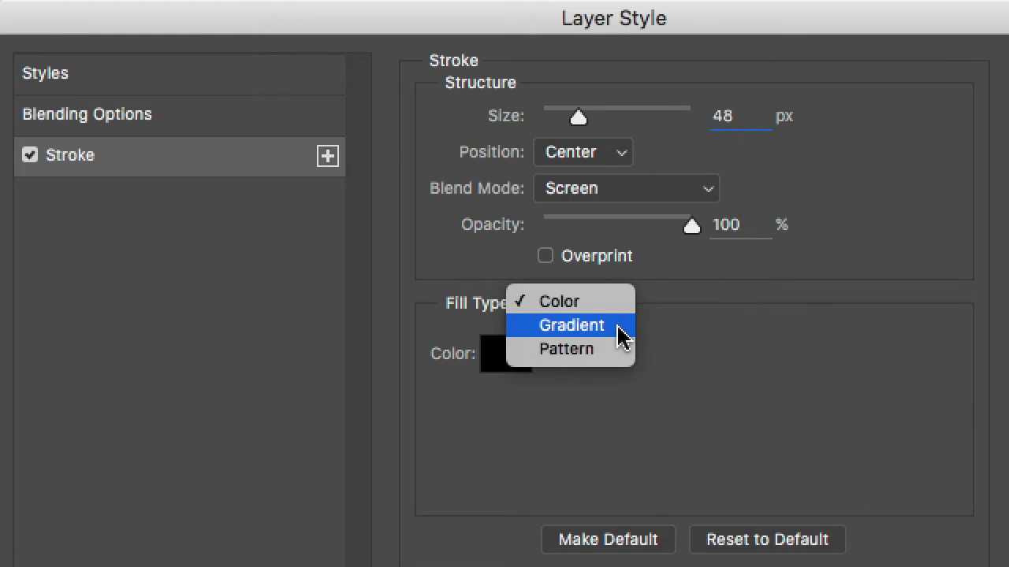
left_click(619, 327)
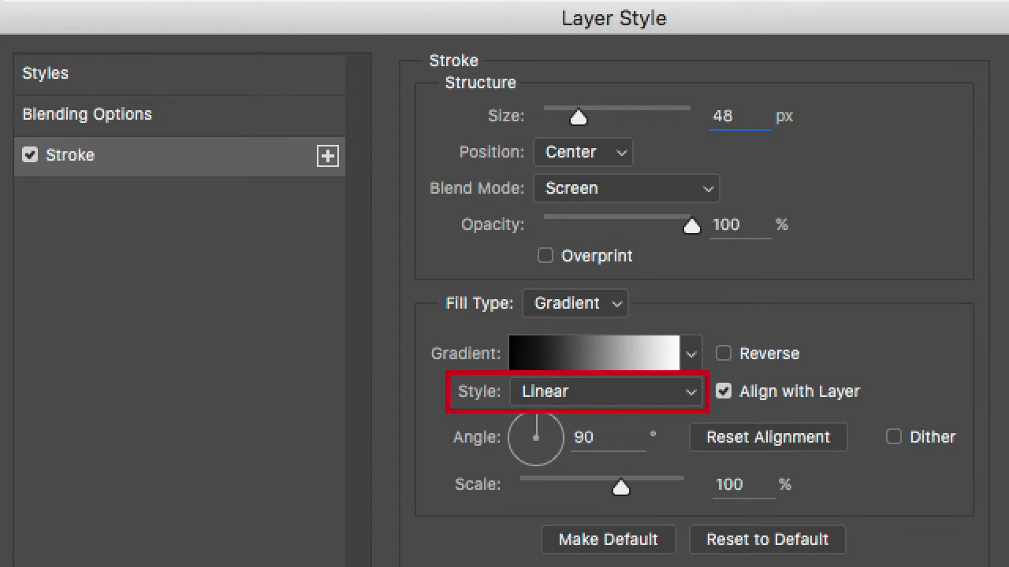
left_click(692, 398)
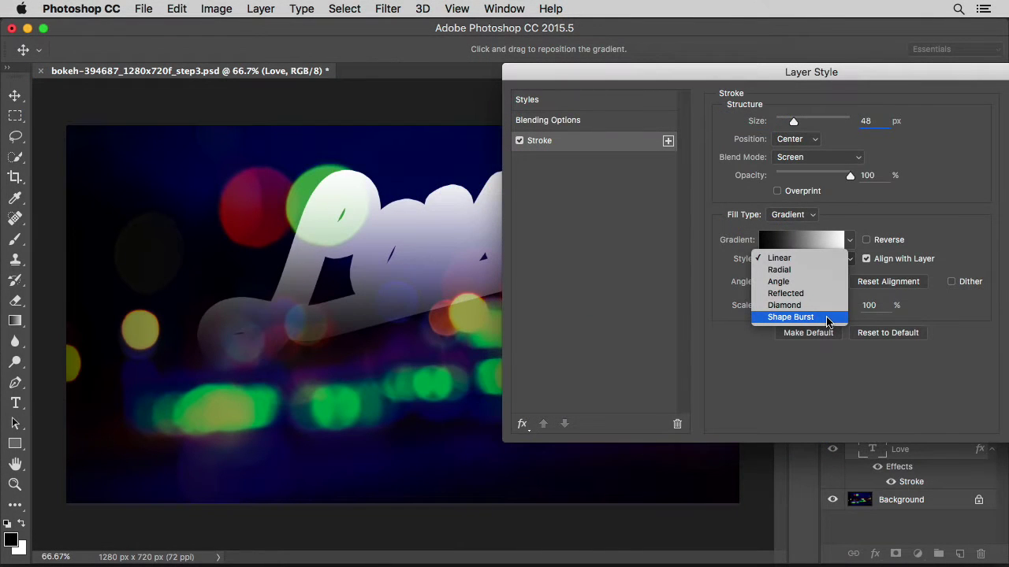
left_click(828, 319)
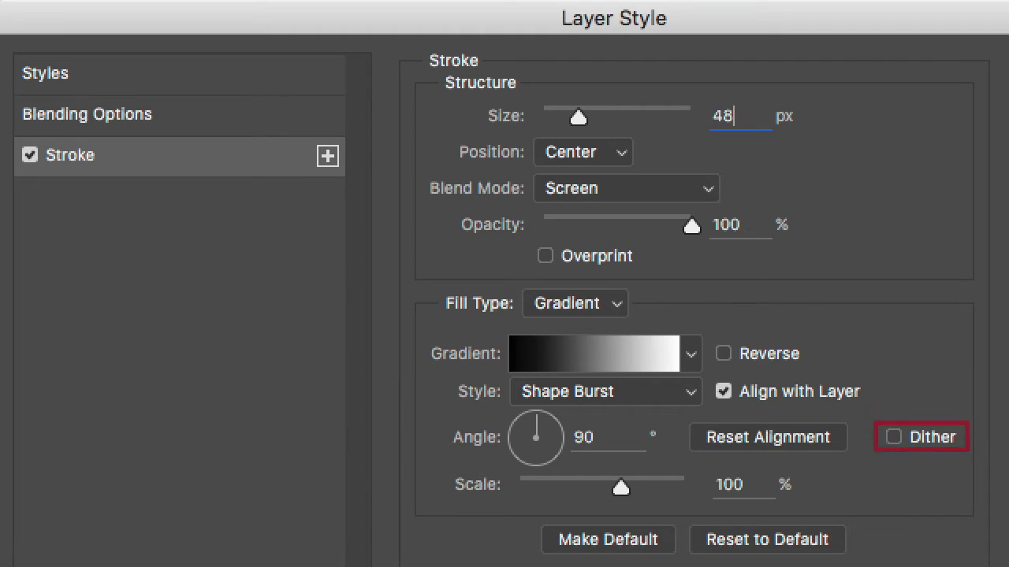
left_click(894, 437)
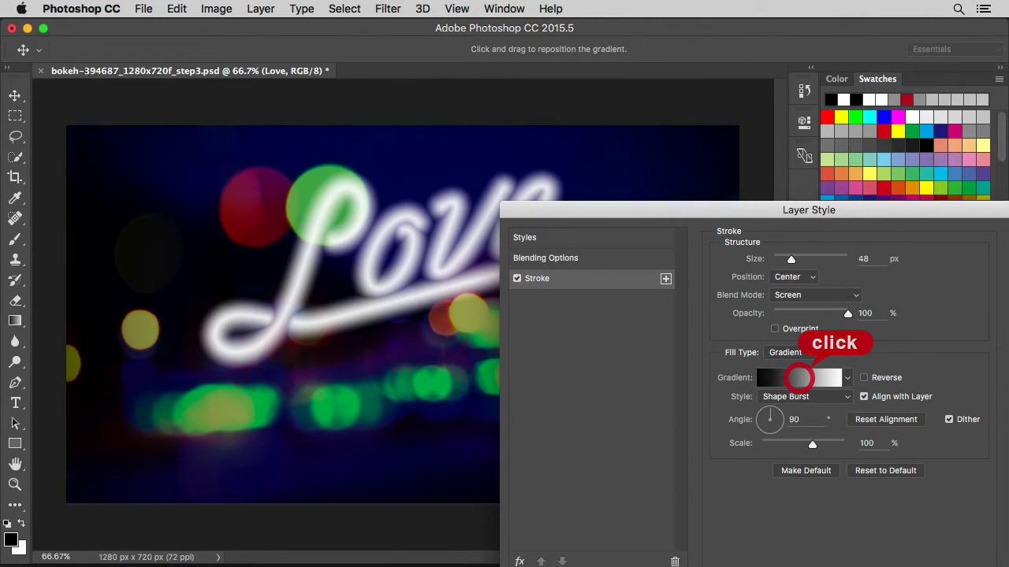
left_click(800, 382)
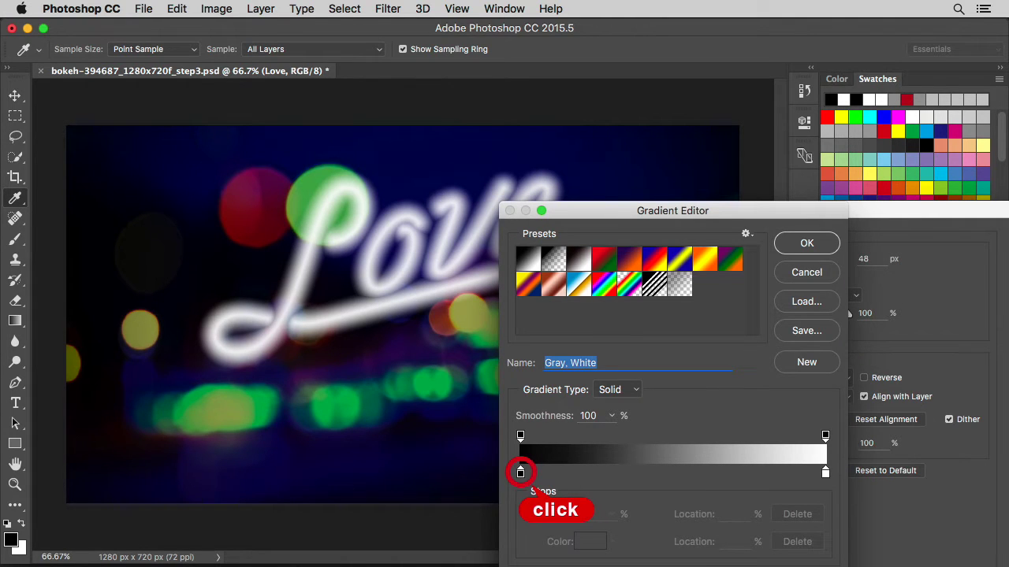
Colour the gradient stops red to light yellow, adding a bright yellow stop at 60%
left_click(520, 473)
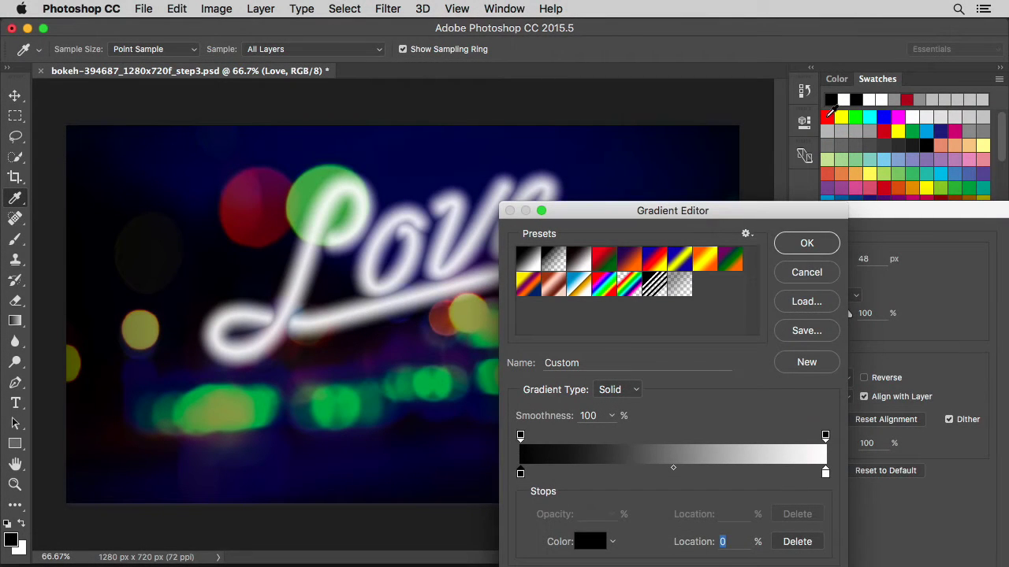
left_click(827, 116)
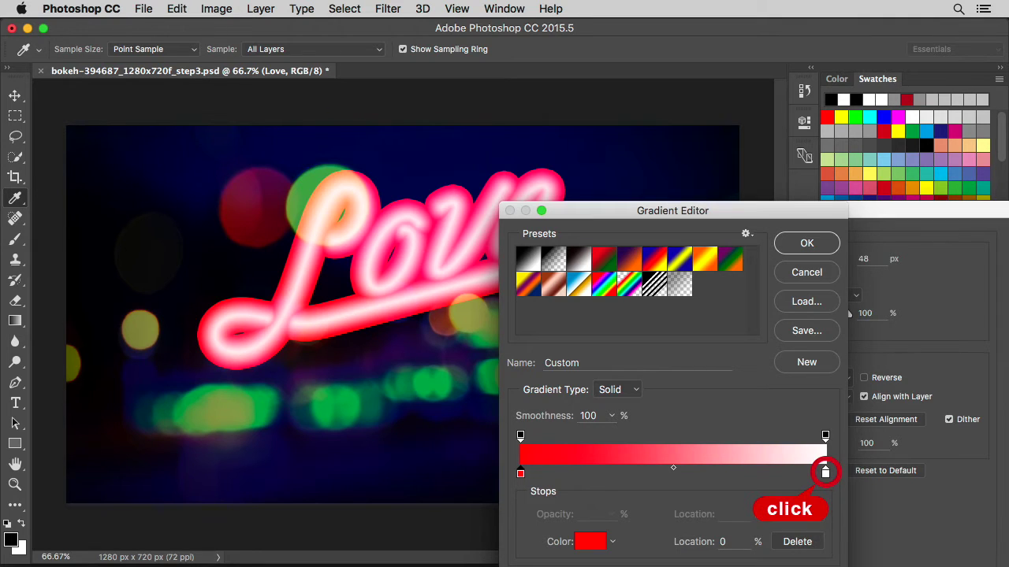
left_click(825, 473)
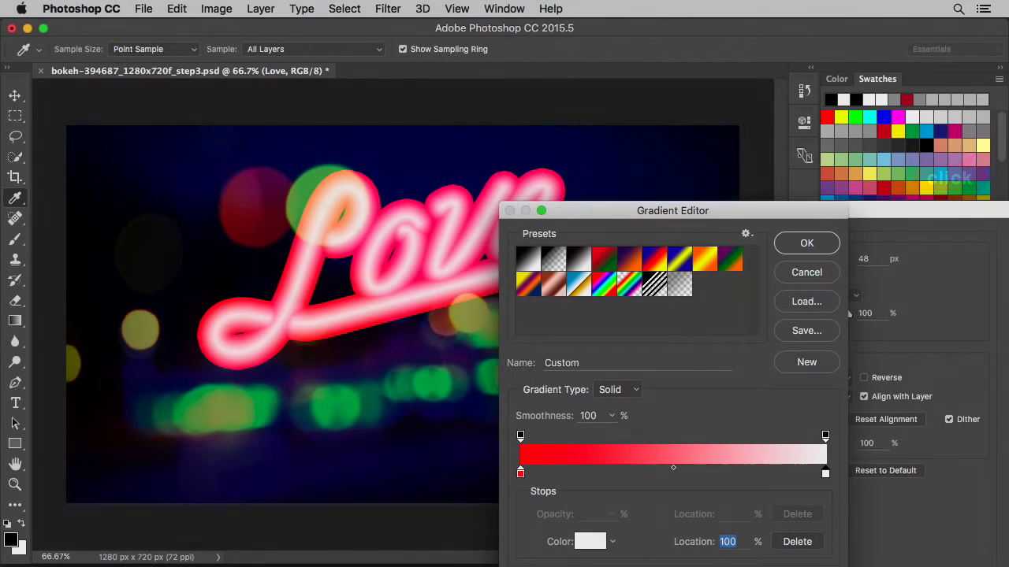
left_click(982, 146)
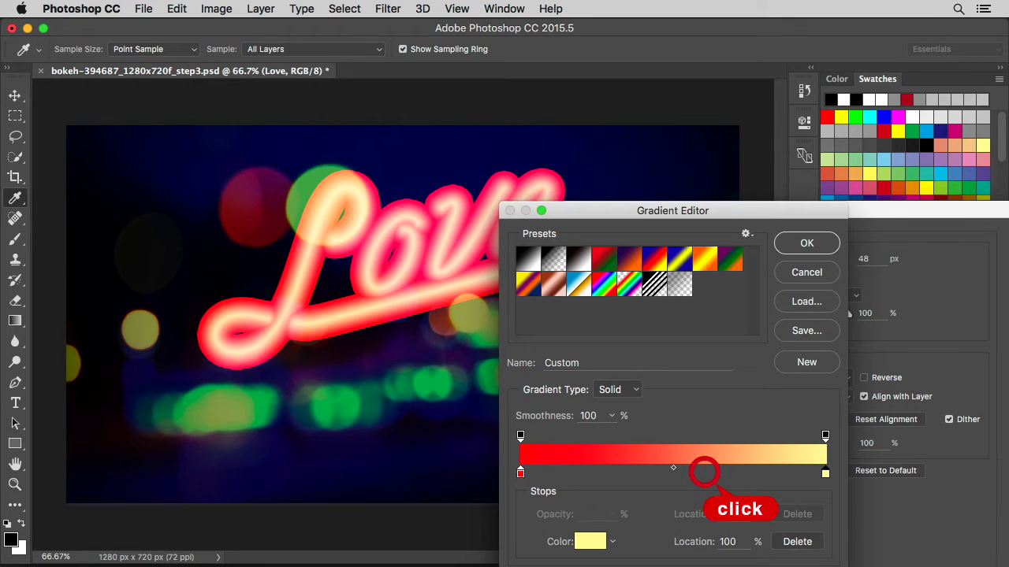
left_click(704, 472)
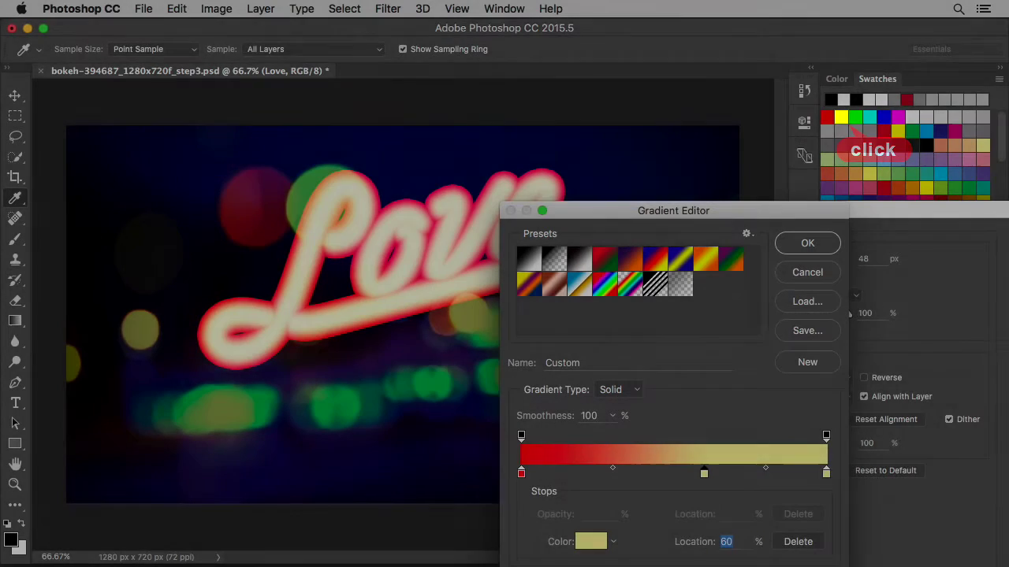
left_click(840, 117)
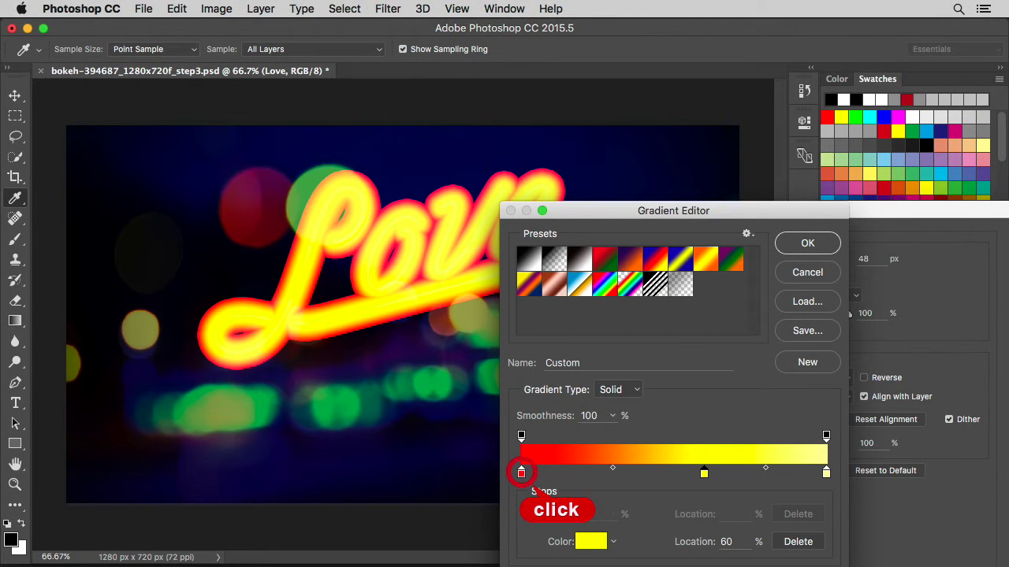
Move the red stop to 55% and the light yellow stop to 65%
left_click(521, 472)
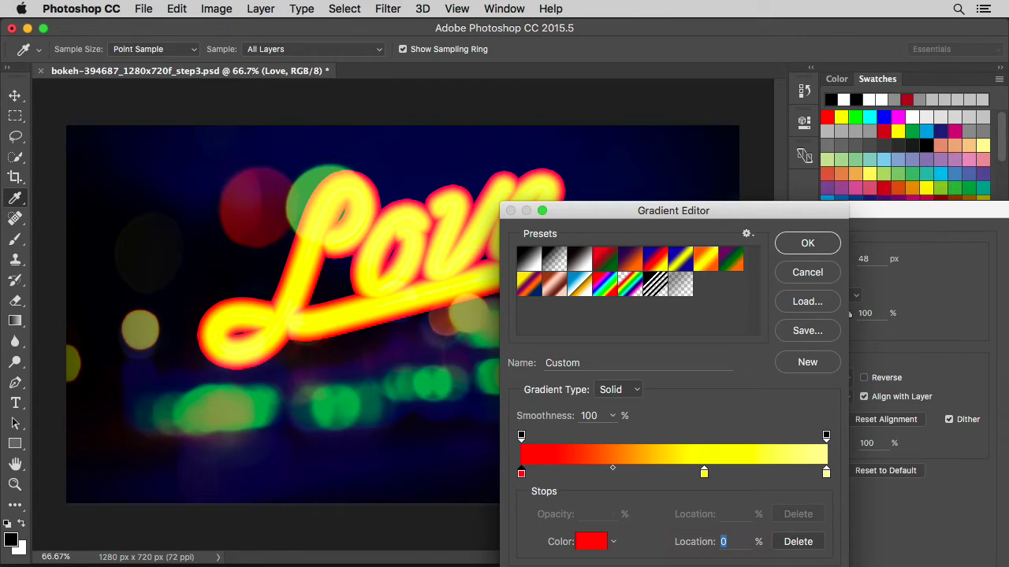
type("55")
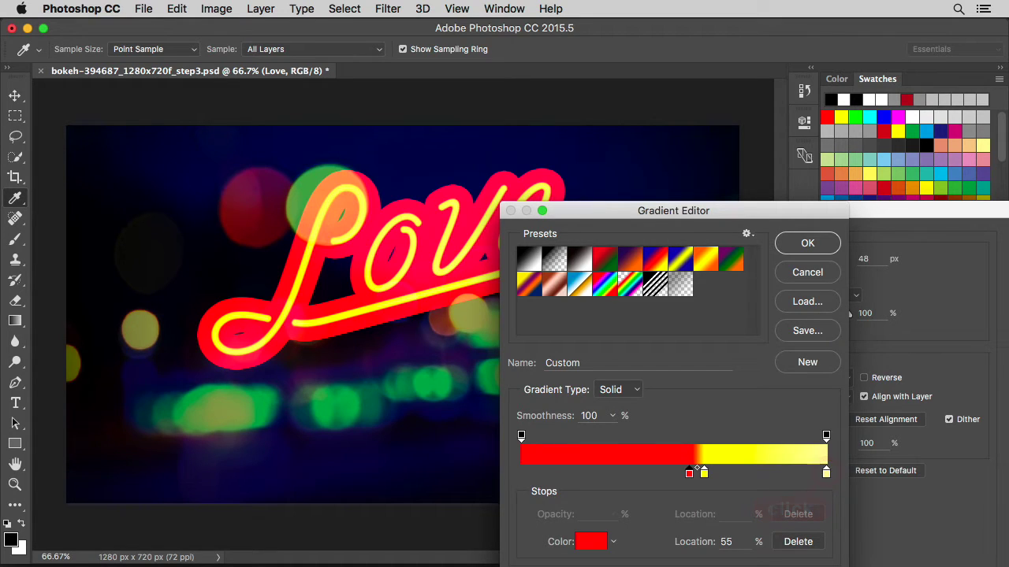
left_click(825, 472)
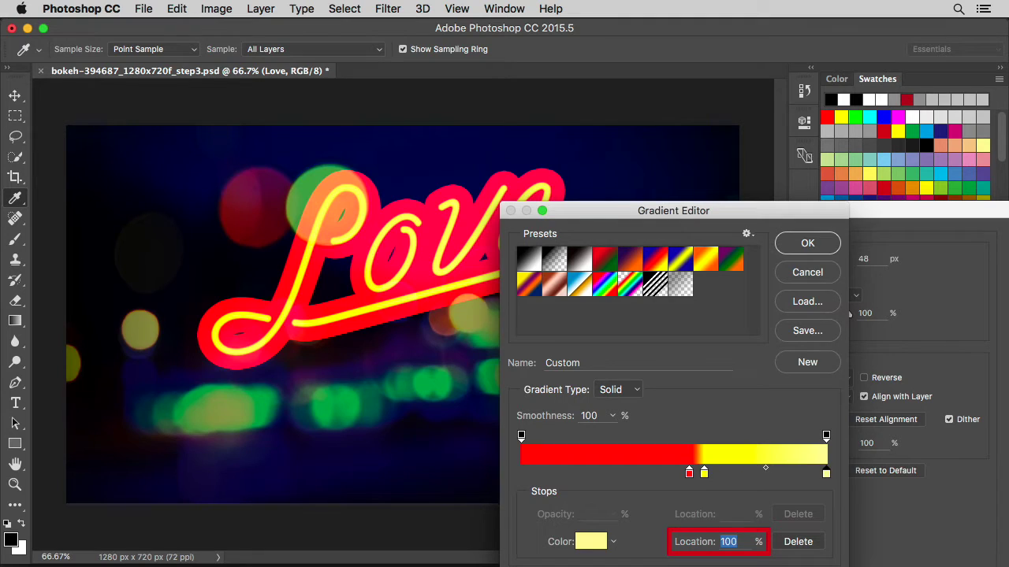
type("65")
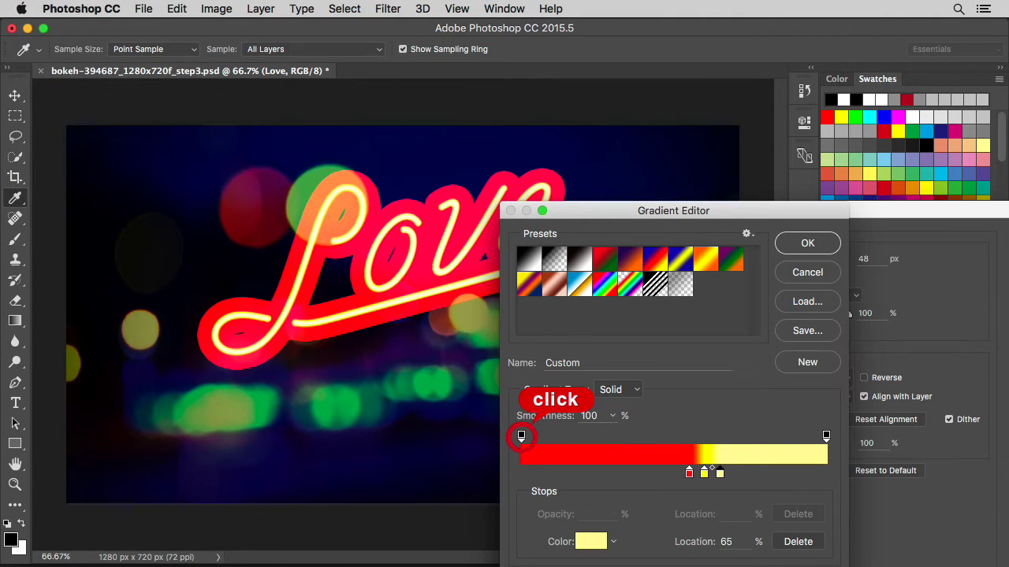
Set left opacity stop to 0, right stop location 65%, midpoint 85%, and accept the gradient
left_click(521, 436)
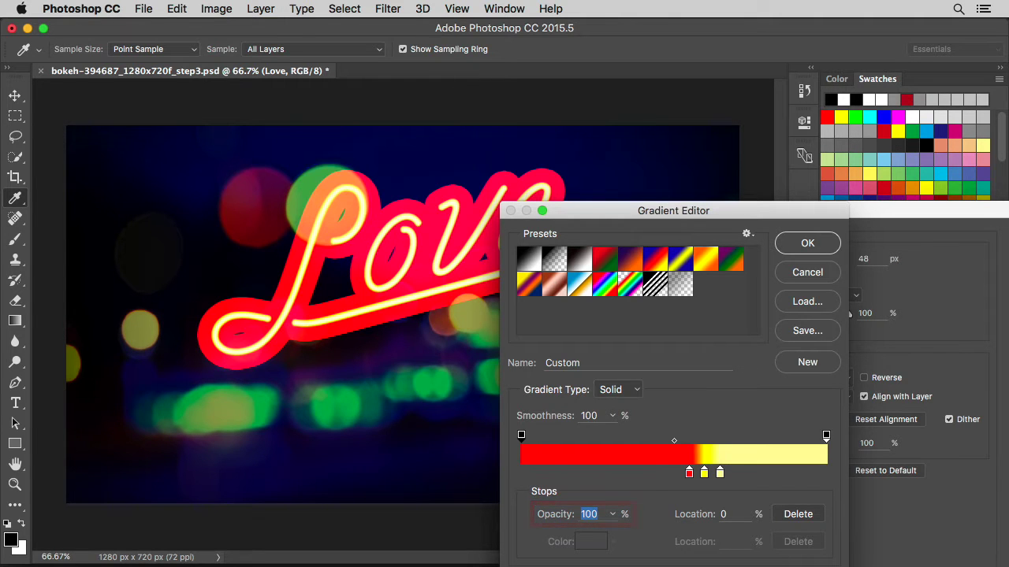
type("0")
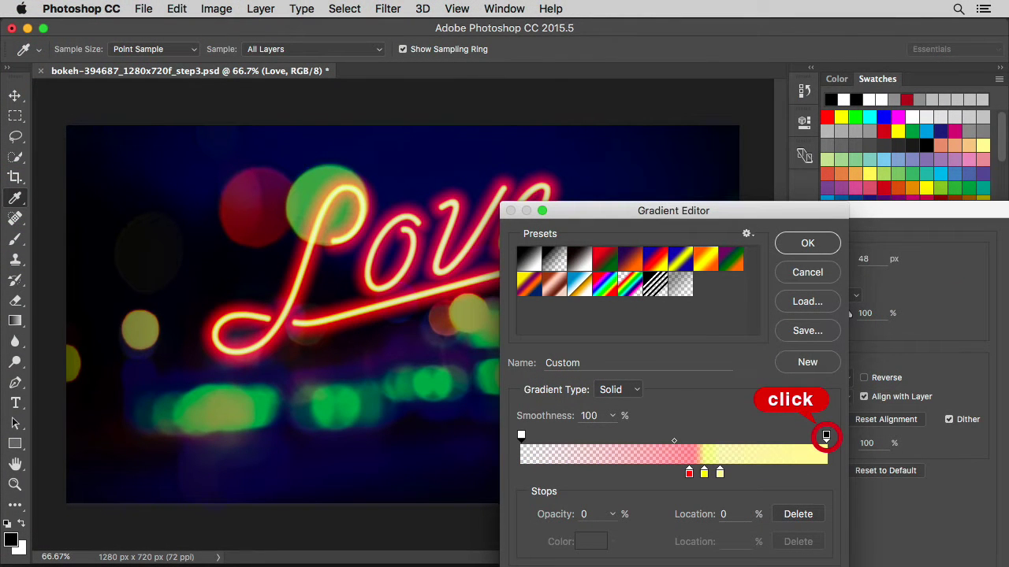
left_click(826, 436)
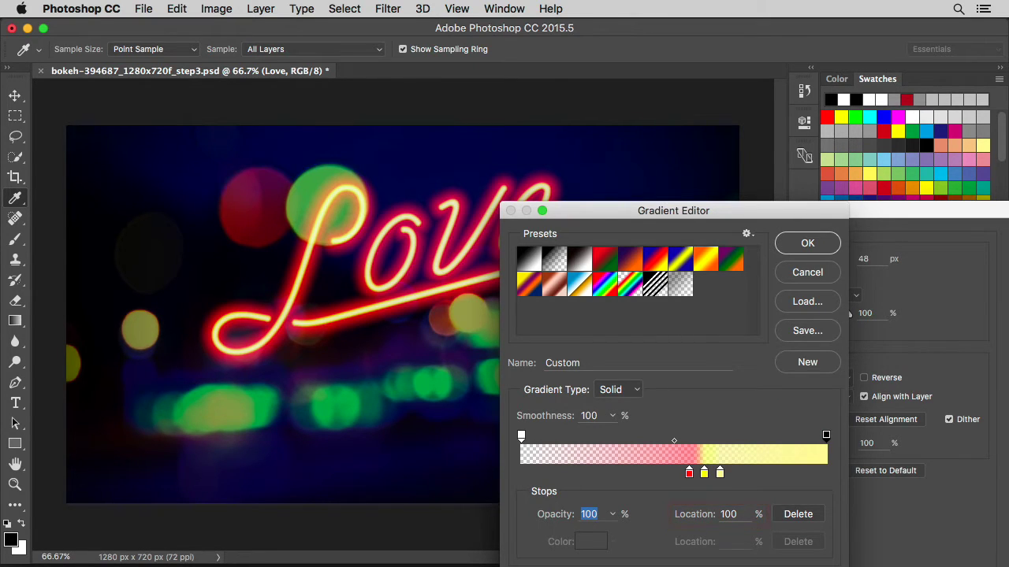
key("Tab")
type("65")
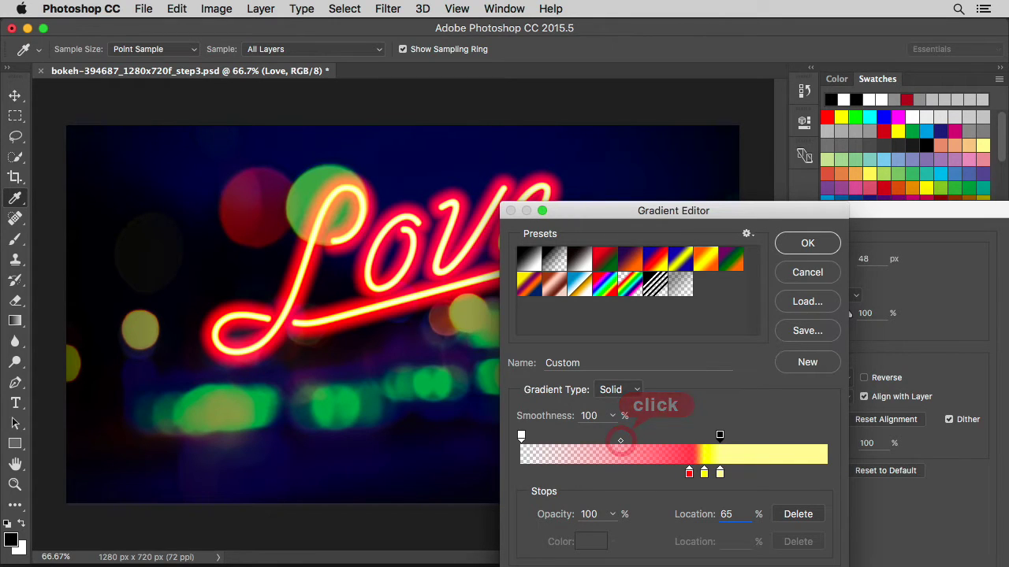
left_click(620, 441)
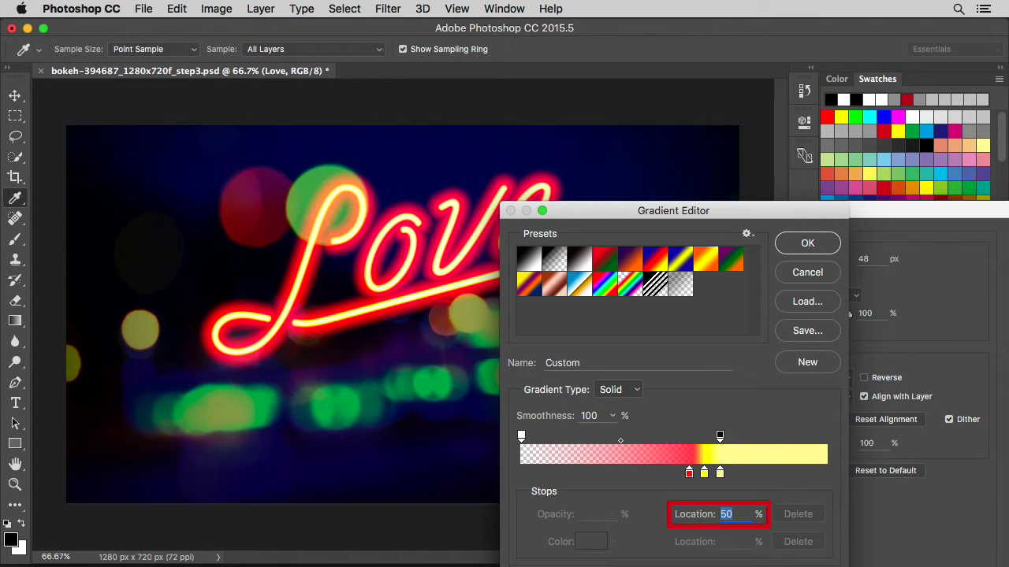
type("85")
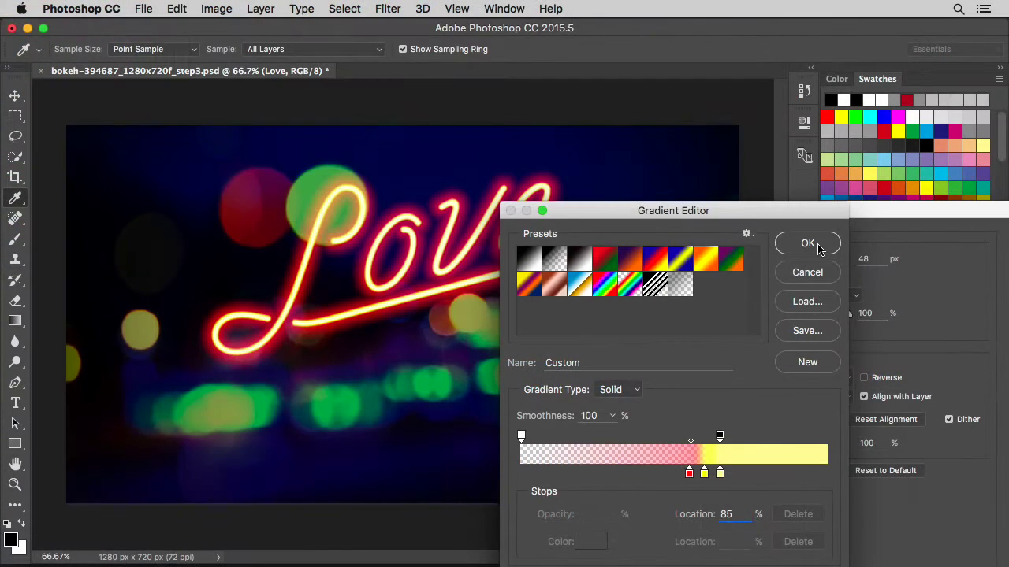
left_click(820, 246)
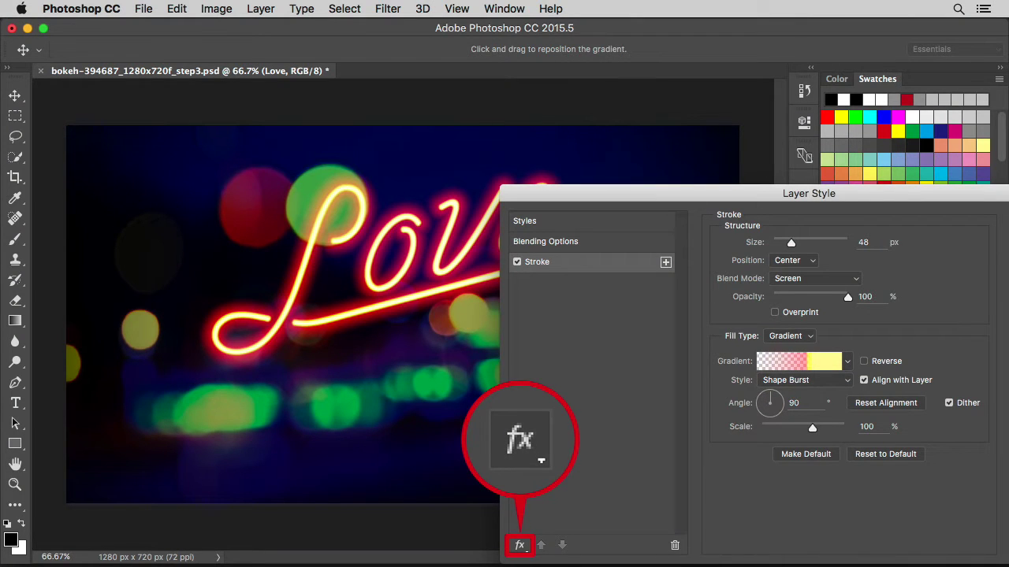
Add a Screen-mode Drop Shadow to Love with Layer Knocks Out Drop Shadow unchecked
left_click(519, 545)
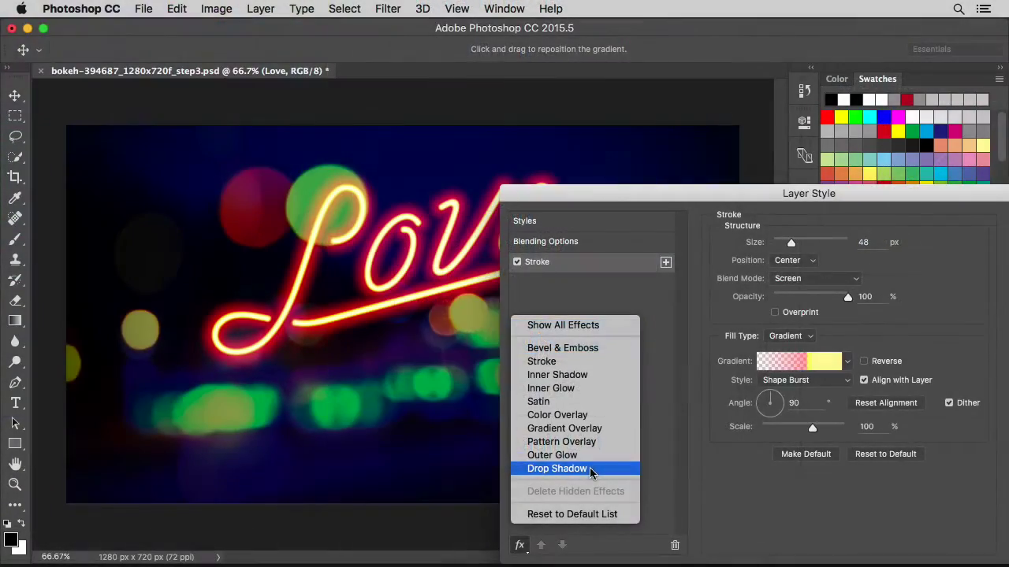
left_click(589, 468)
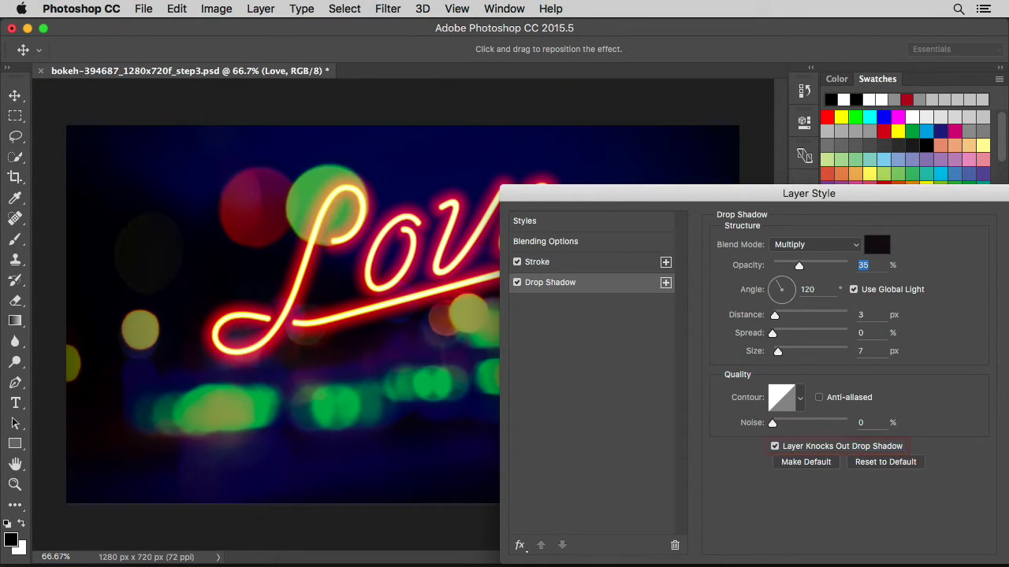
left_click(775, 447)
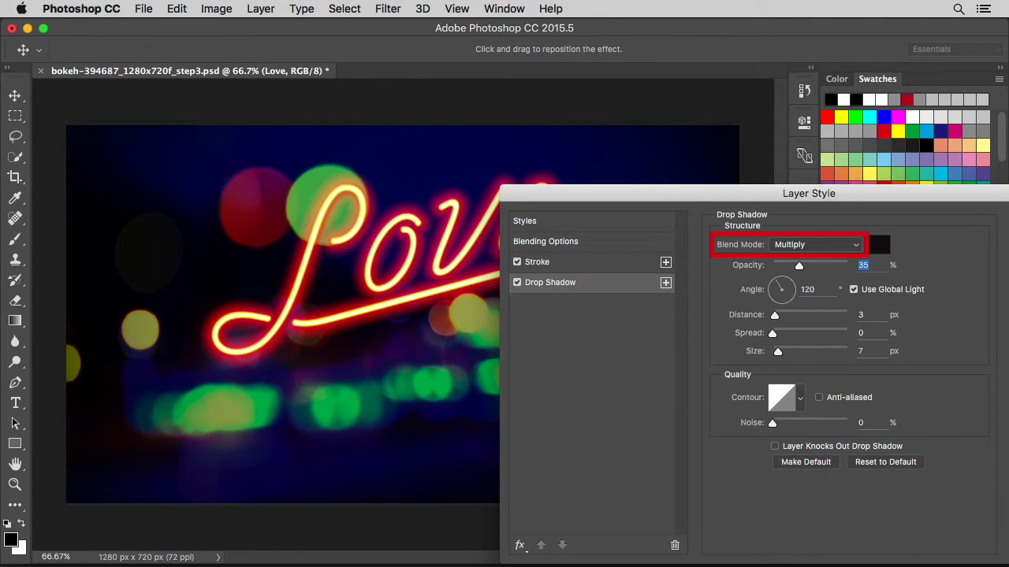
left_click(856, 245)
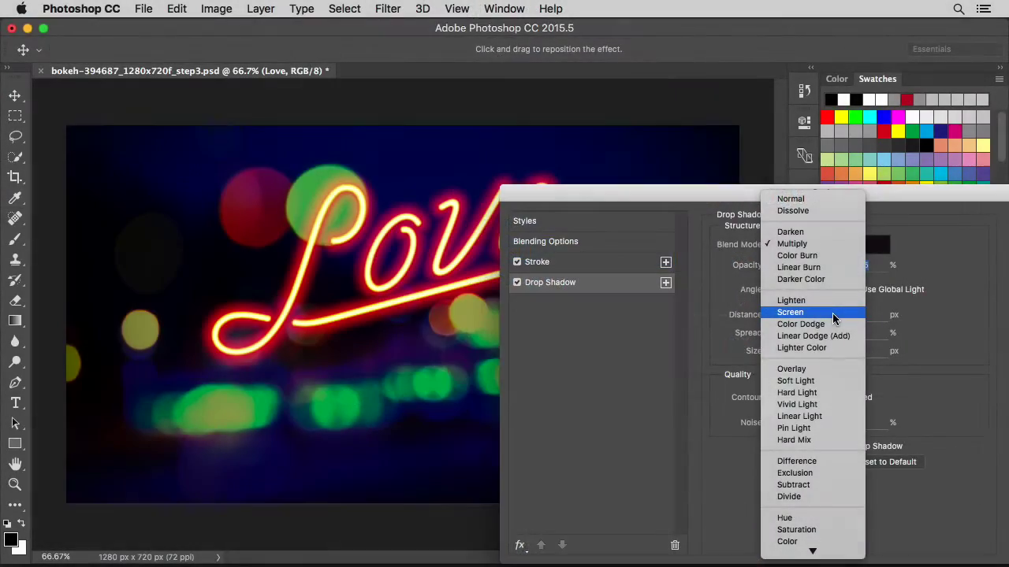
left_click(801, 315)
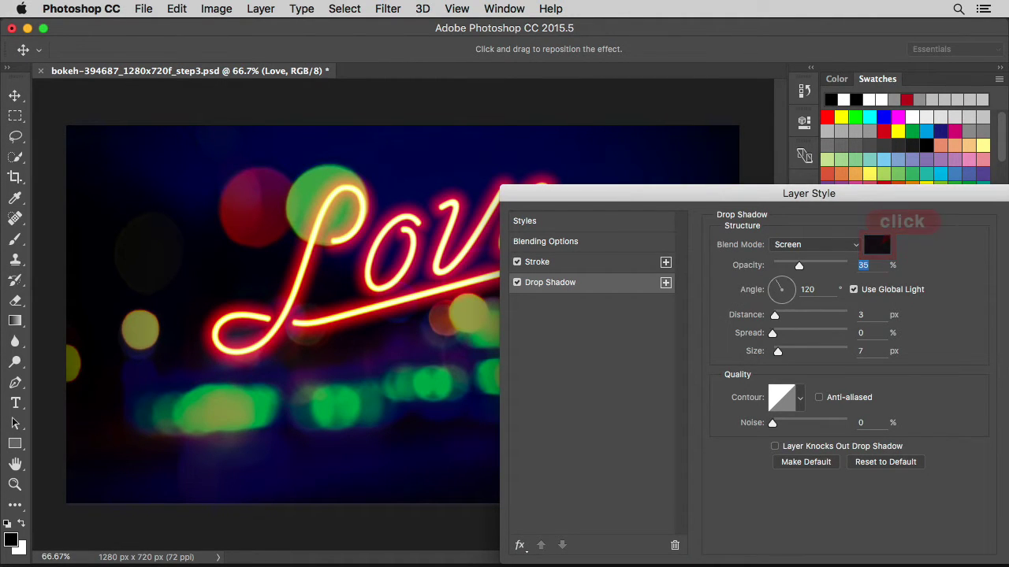
Give Love's drop shadow colour ff0000, opacity 50%, distance 60 px and size 36 px
left_click(876, 246)
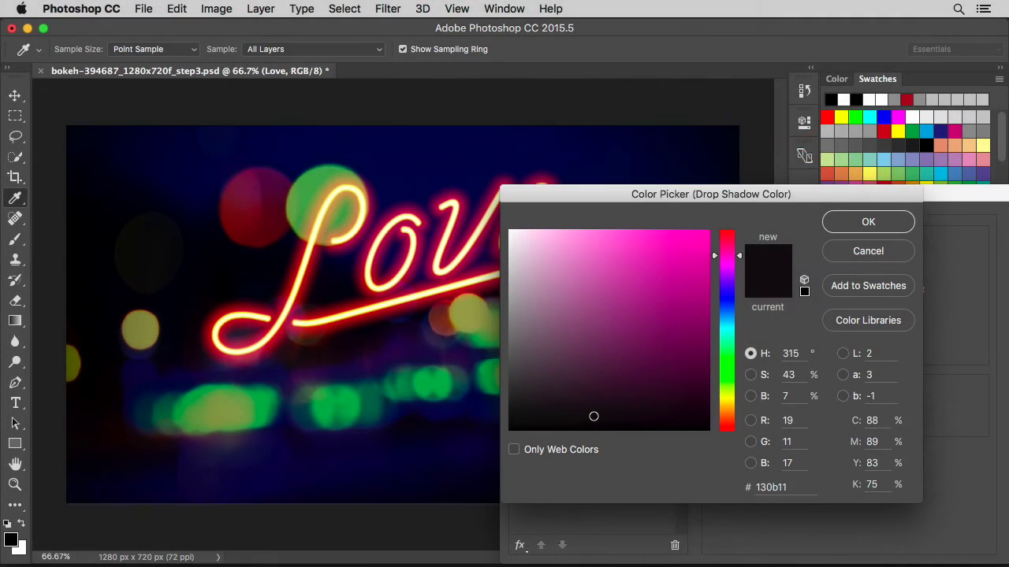
left_click(827, 119)
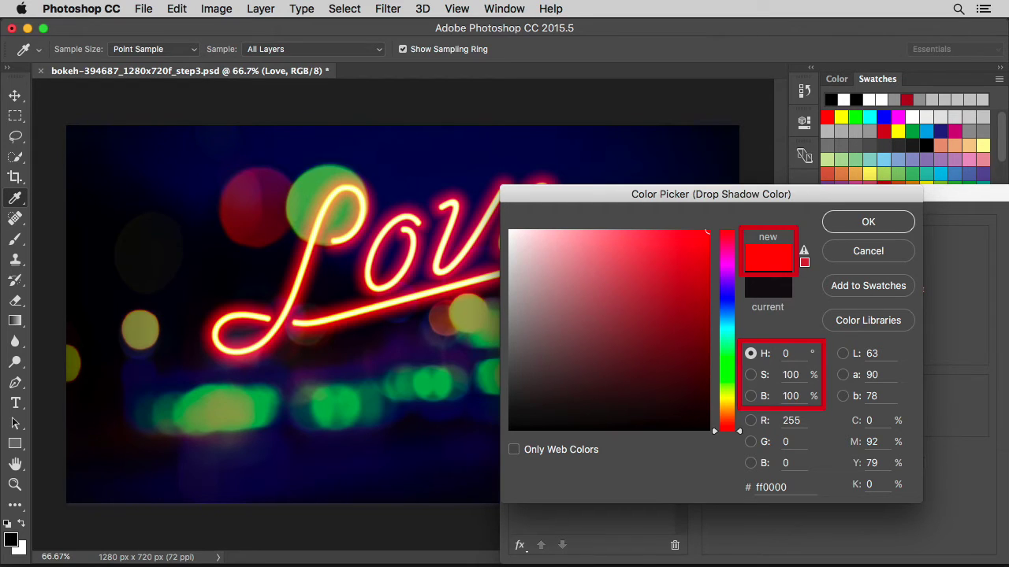
left_click(881, 223)
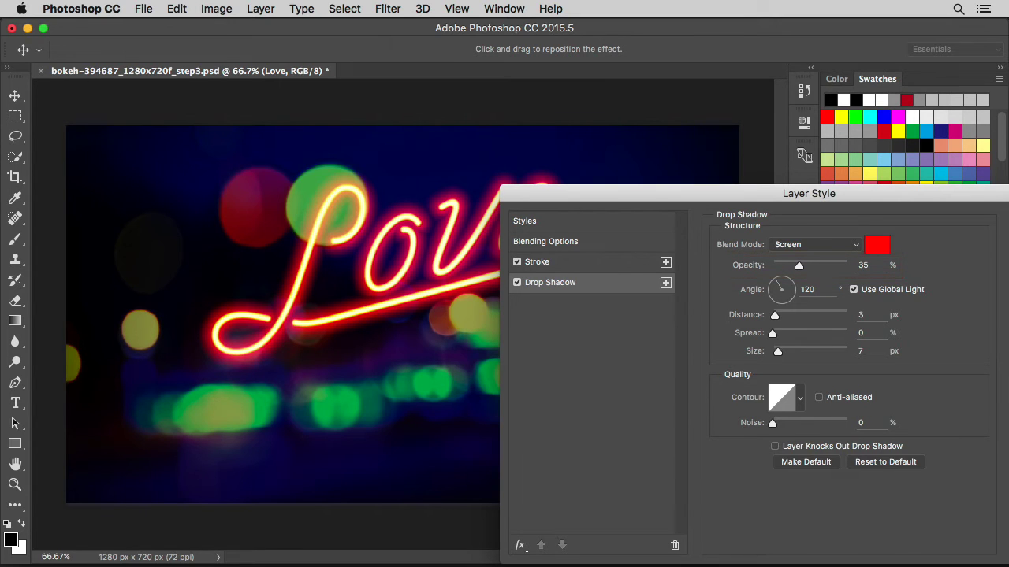
type("50")
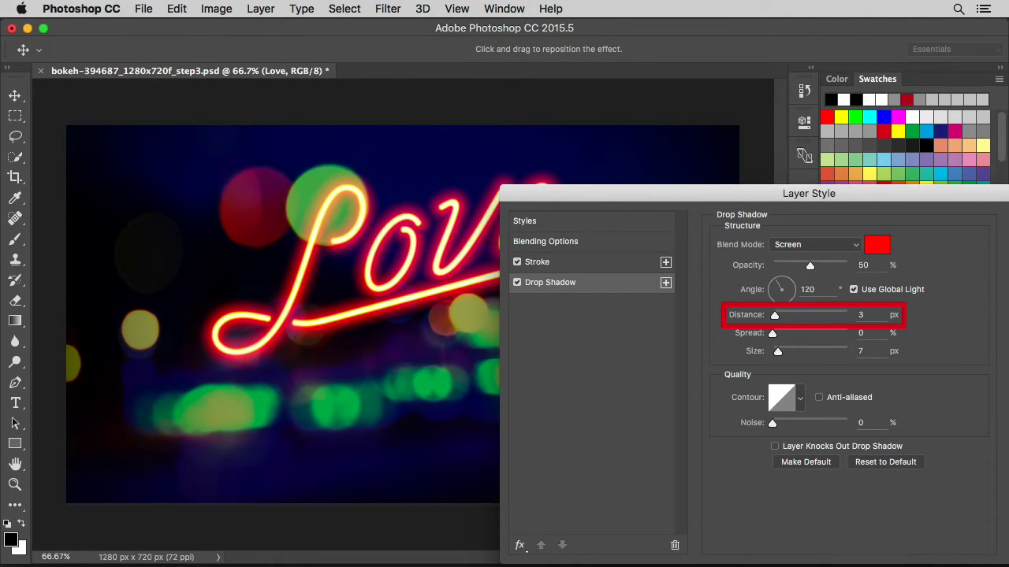
double_click(869, 315)
type("60")
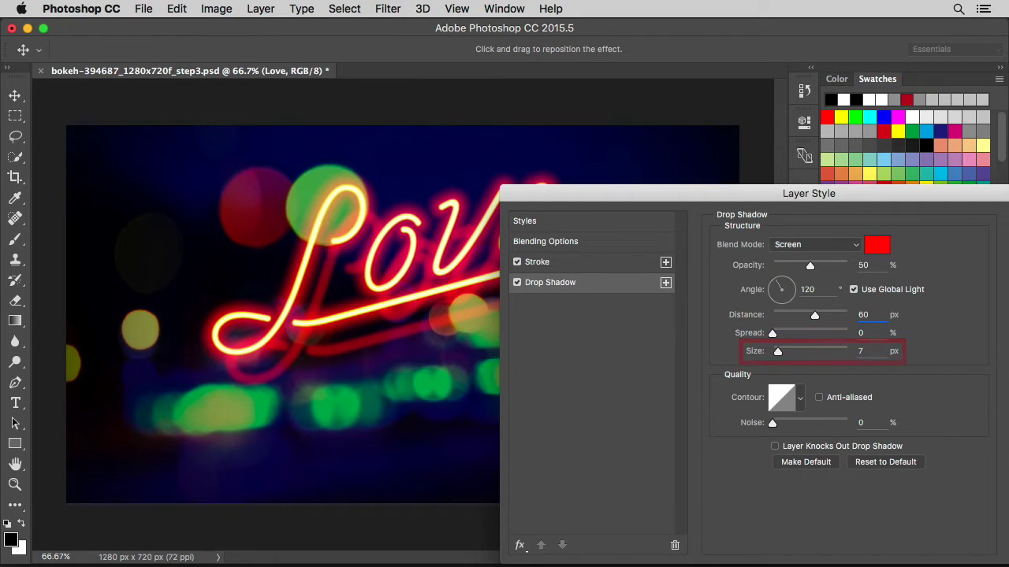
key("Tab")
type("36")
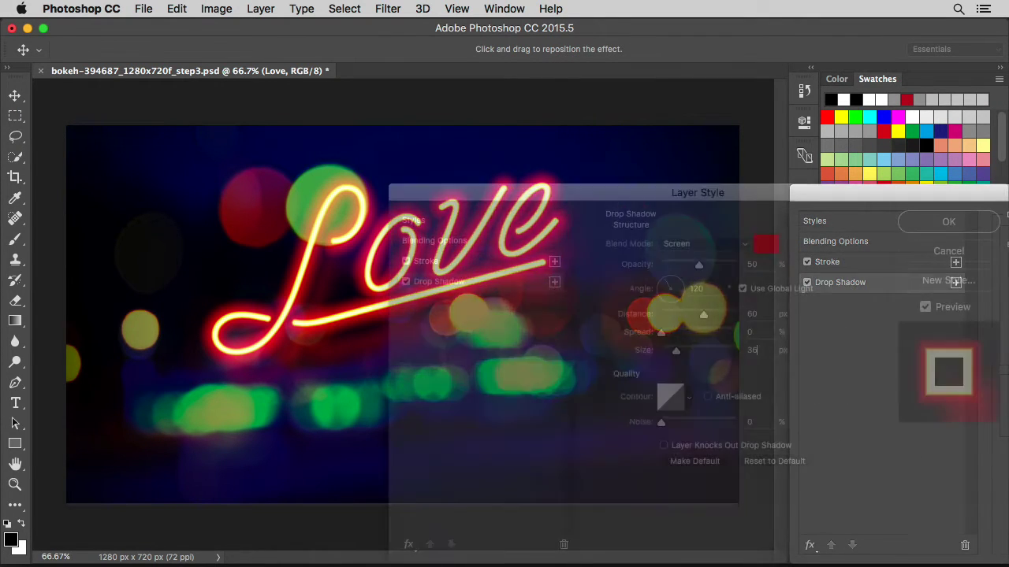
left_click(948, 223)
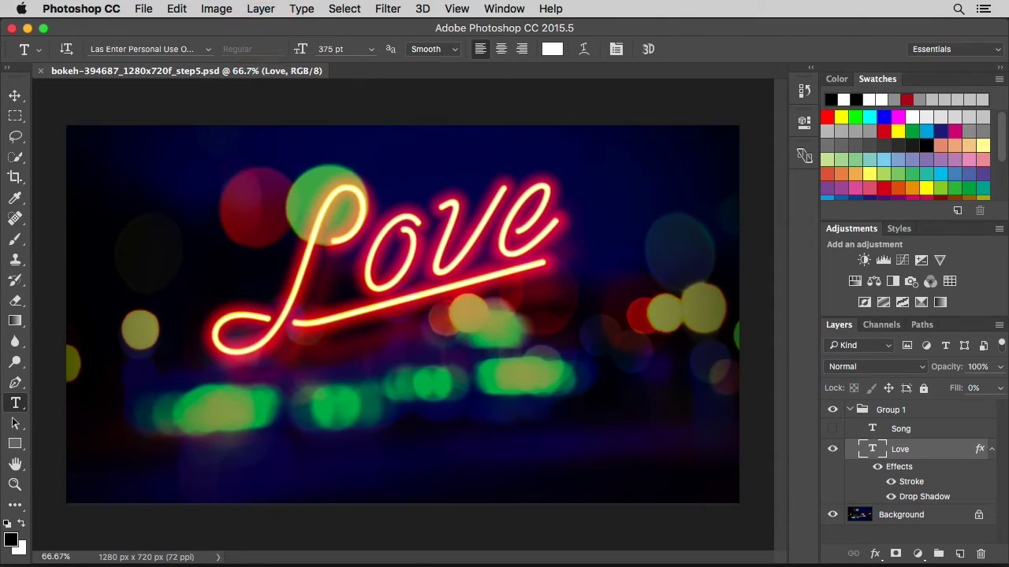
Copy the Love layer style, then show and select the Song text layer
left_click(260, 10)
mouse_move(284, 151)
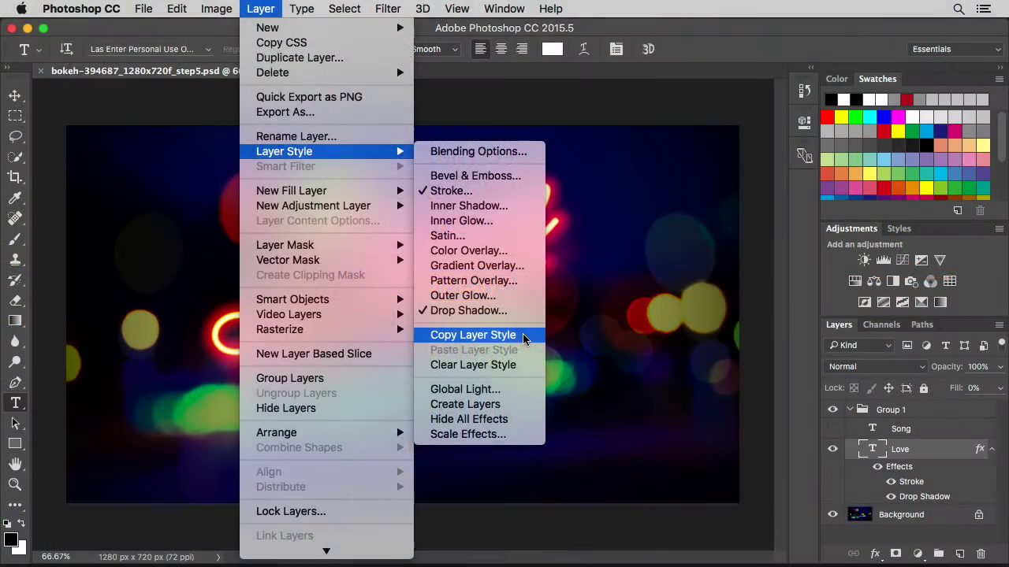
left_click(534, 335)
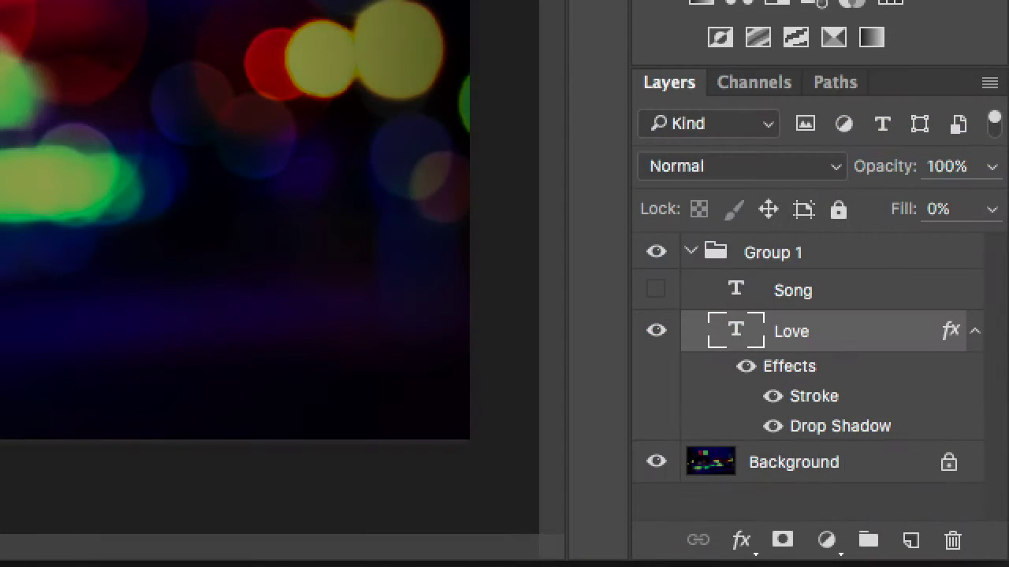
left_click(656, 290)
left_click(824, 294)
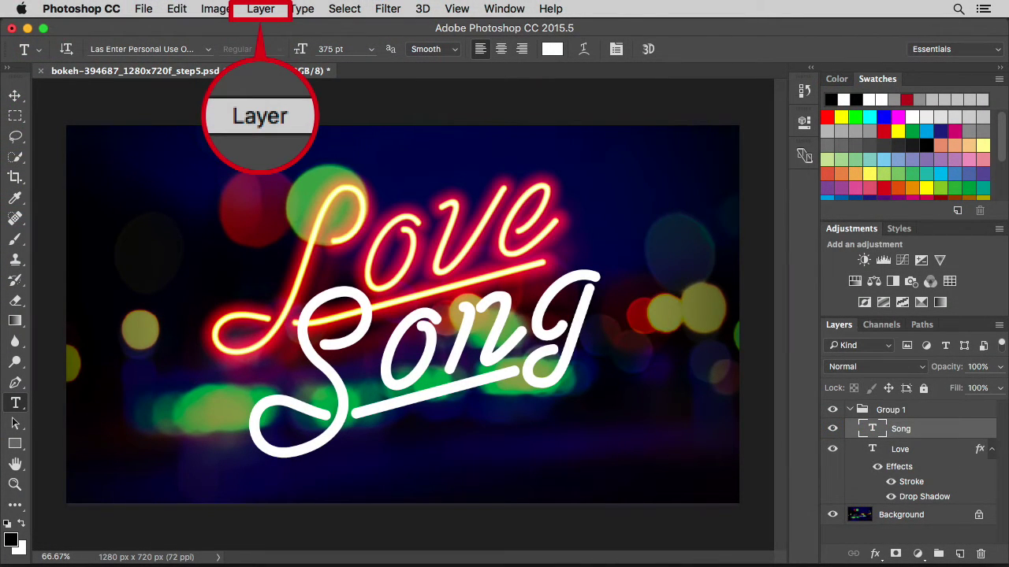
Paste Love's layer style onto the Song text layer
left_click(260, 9)
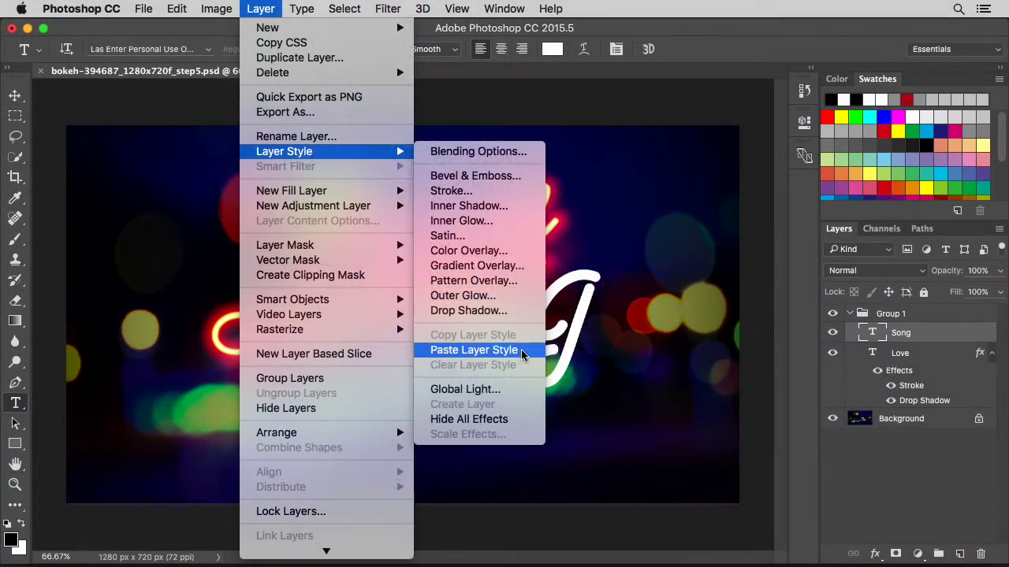
left_click(521, 349)
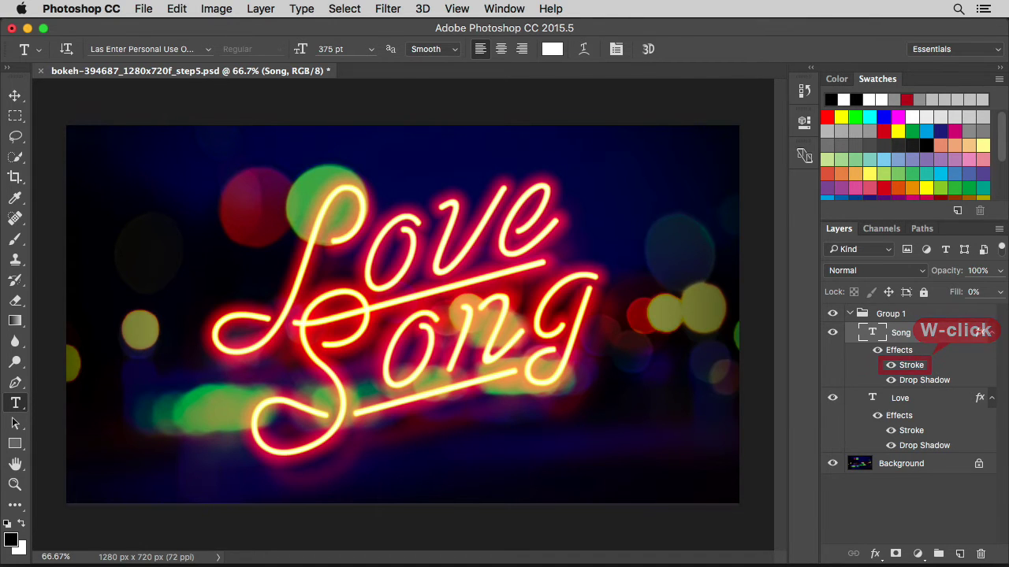
double_click(911, 365)
left_click_drag(551, 192, 663, 194)
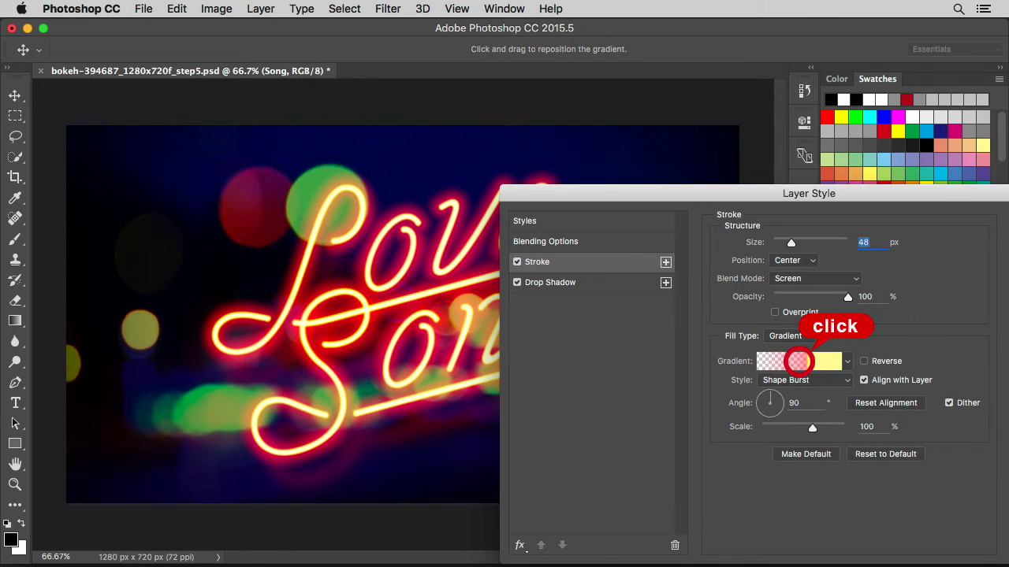
Recolour Song's stroke gradient stops from red and yellow to blue, cyan and white
left_click(798, 360)
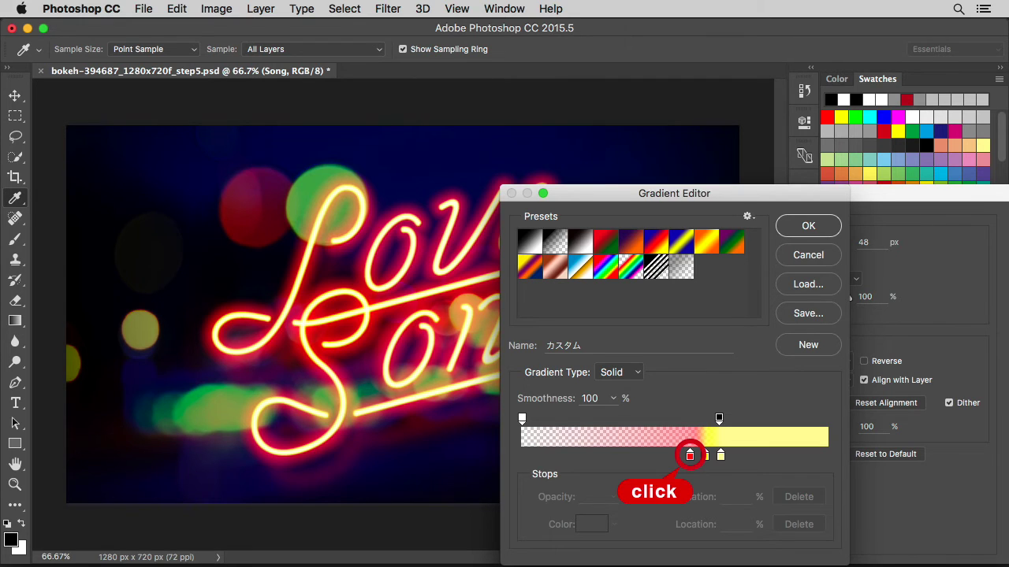
left_click(690, 455)
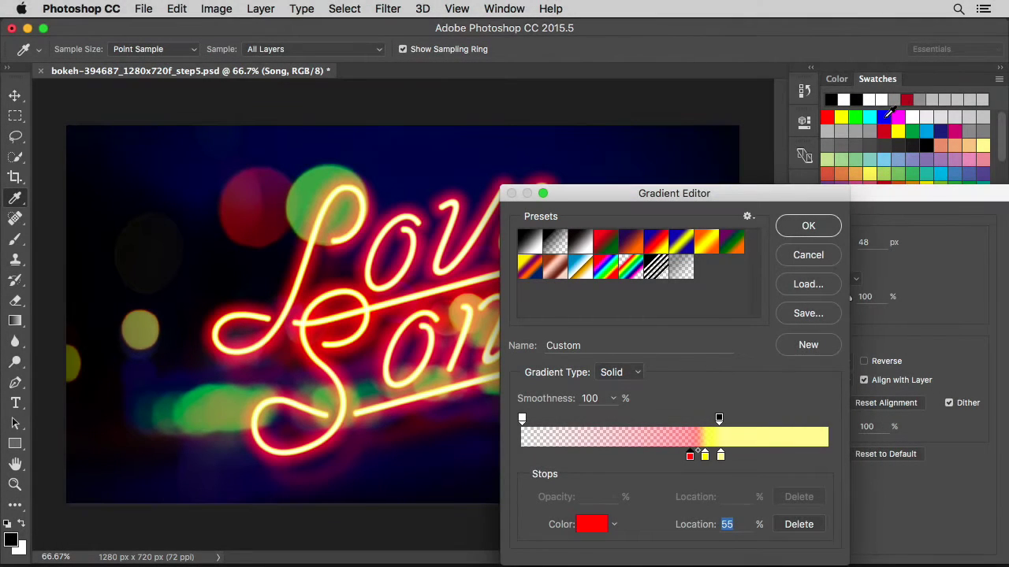
left_click(884, 117)
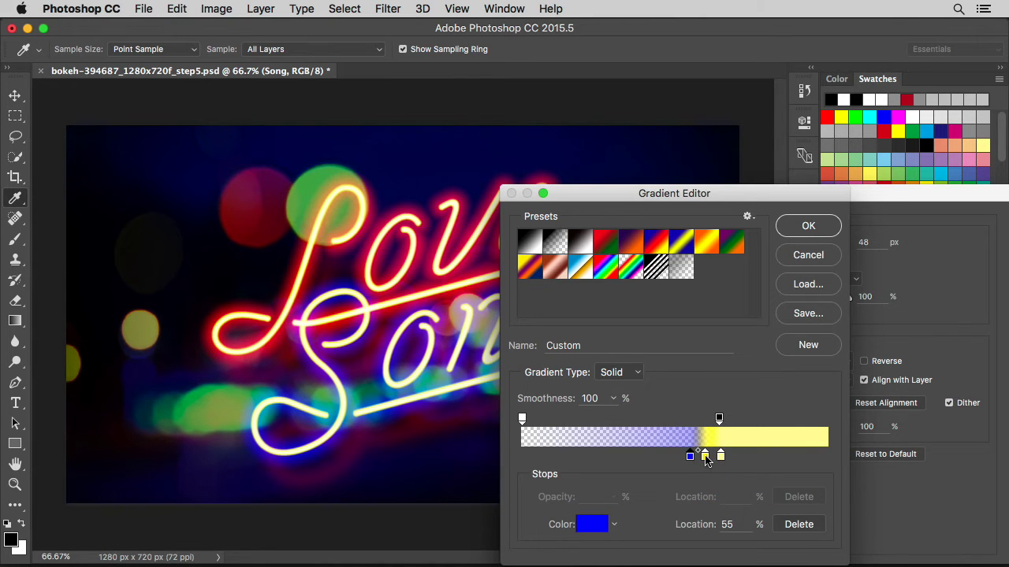
left_click(706, 457)
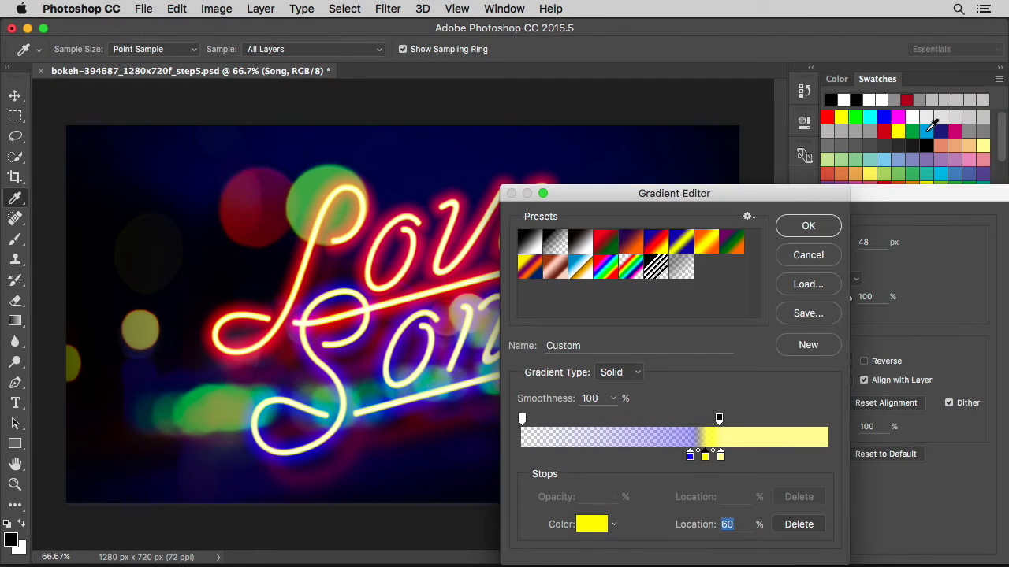
left_click(926, 131)
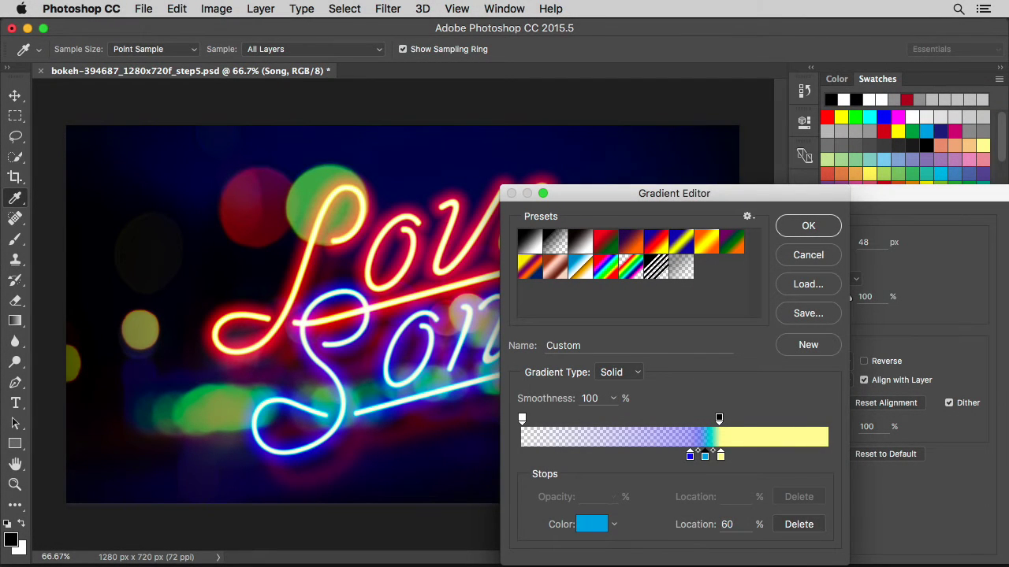
left_click(720, 457)
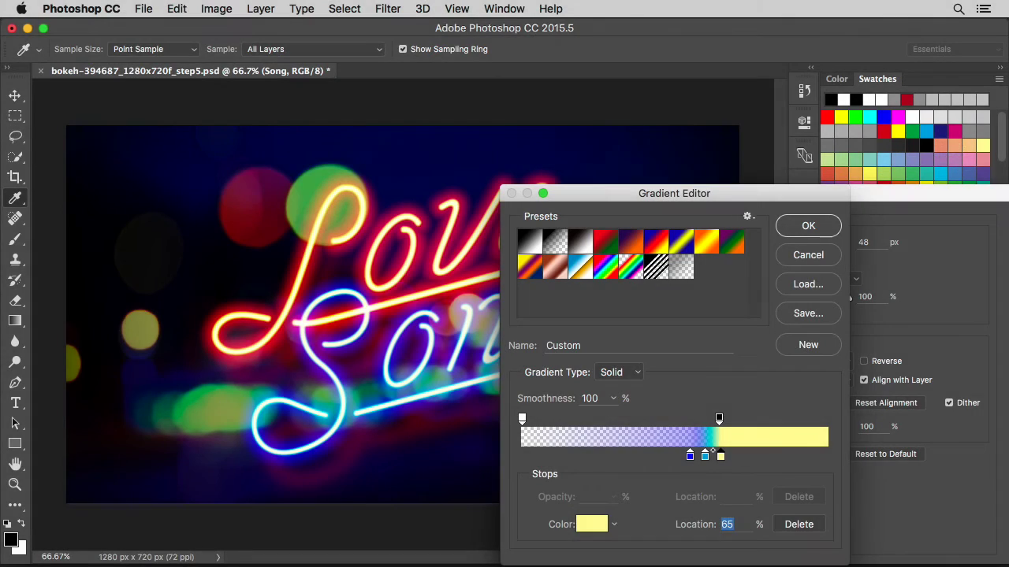
left_click(912, 117)
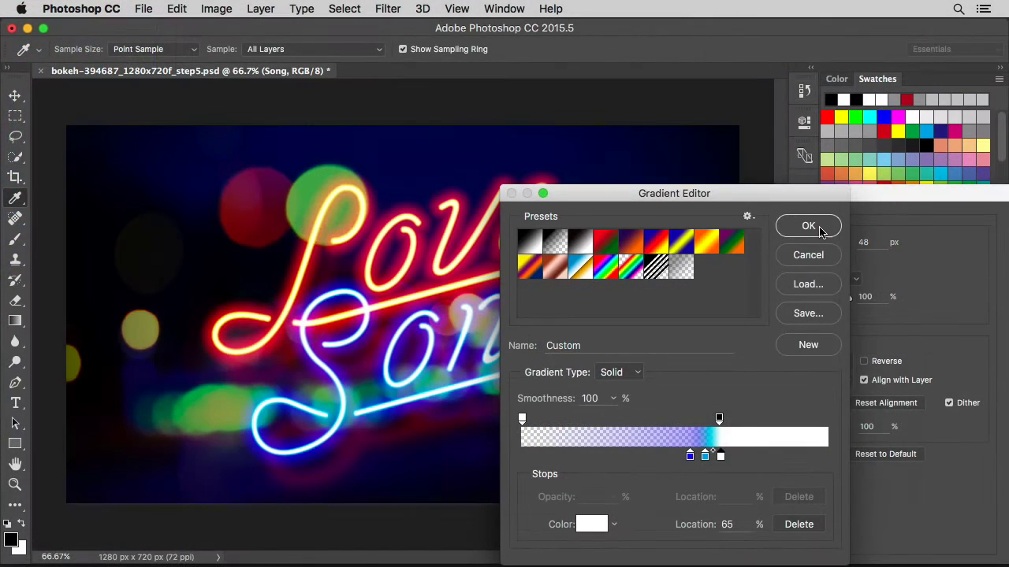
left_click(816, 228)
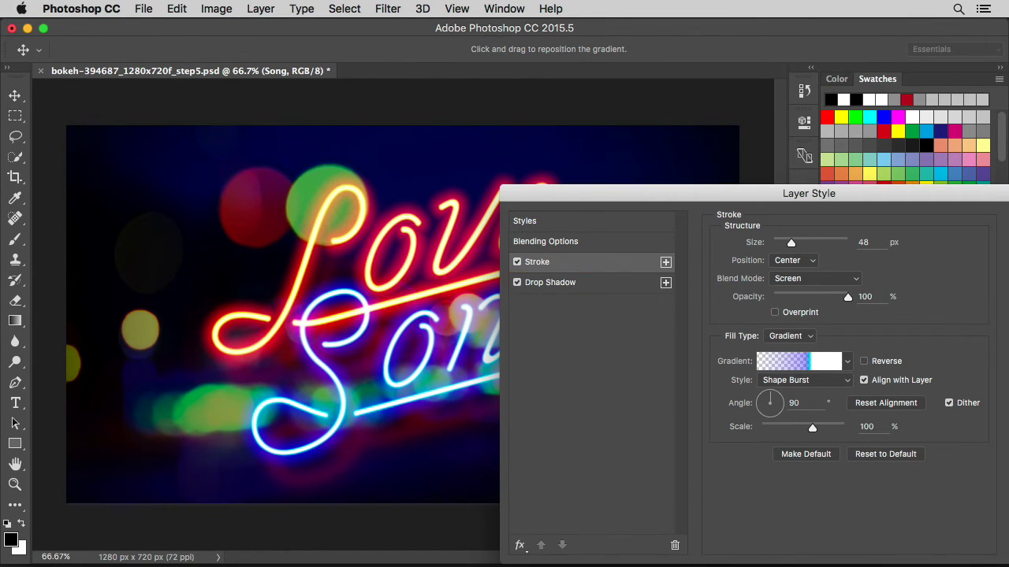
Change the Song text's drop shadow colour to pure blue and apply it
left_click(581, 287)
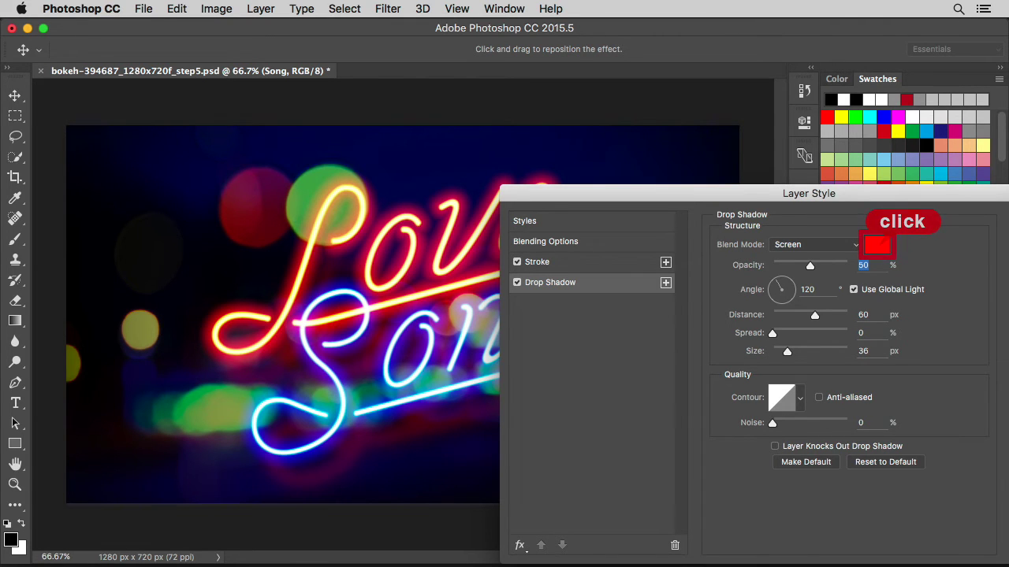
left_click(877, 246)
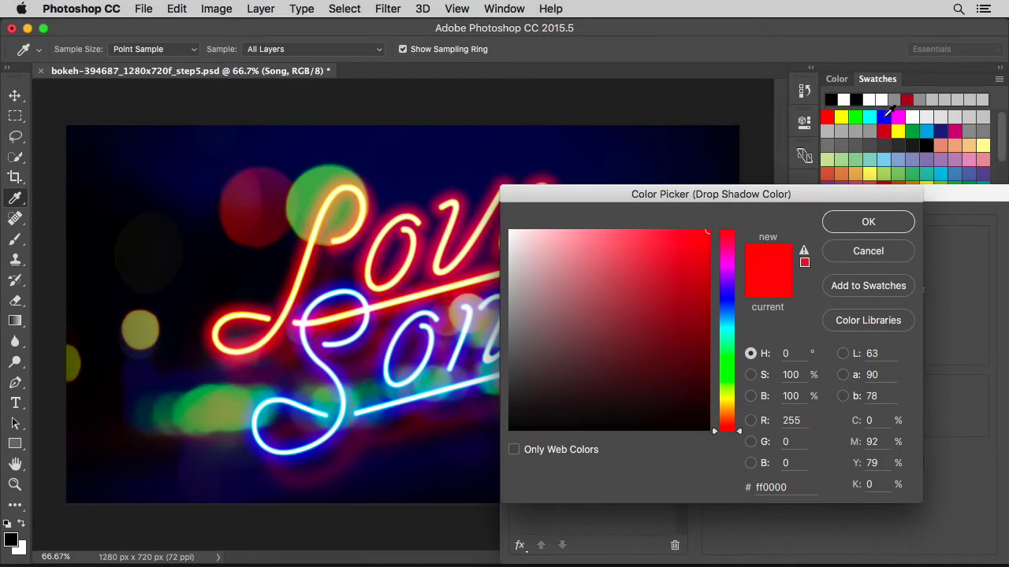
left_click(884, 115)
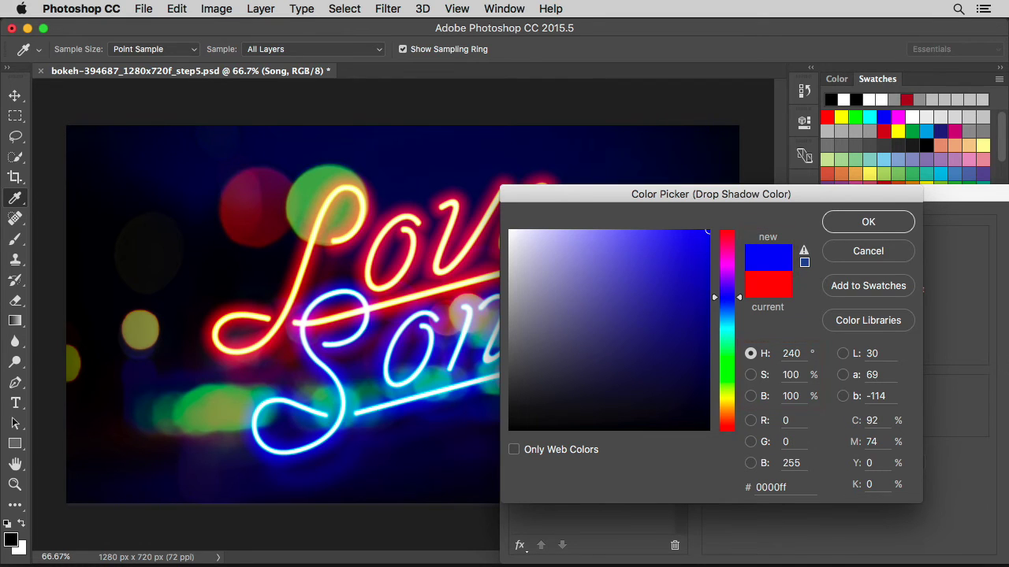
left_click(878, 224)
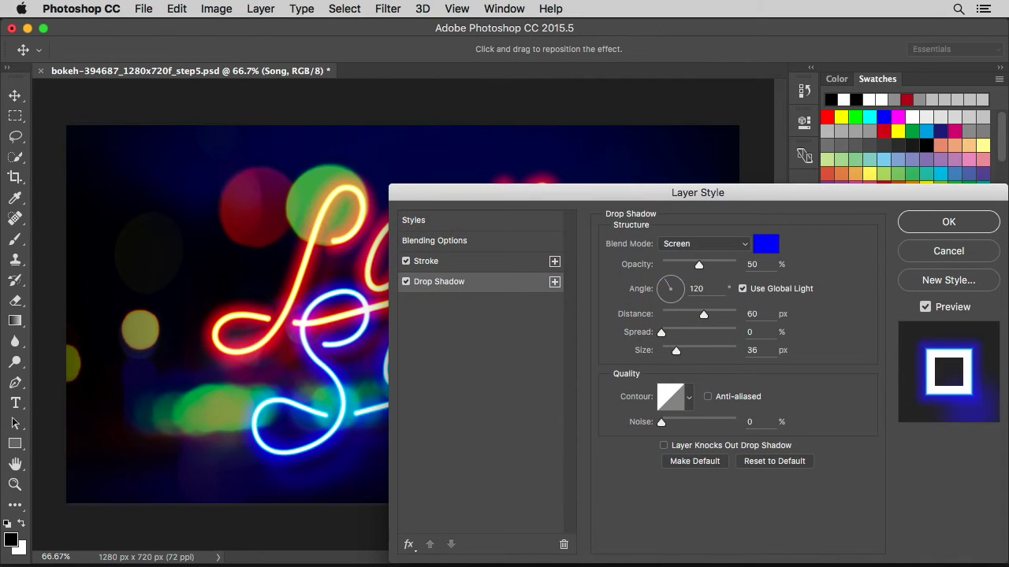
left_click(959, 222)
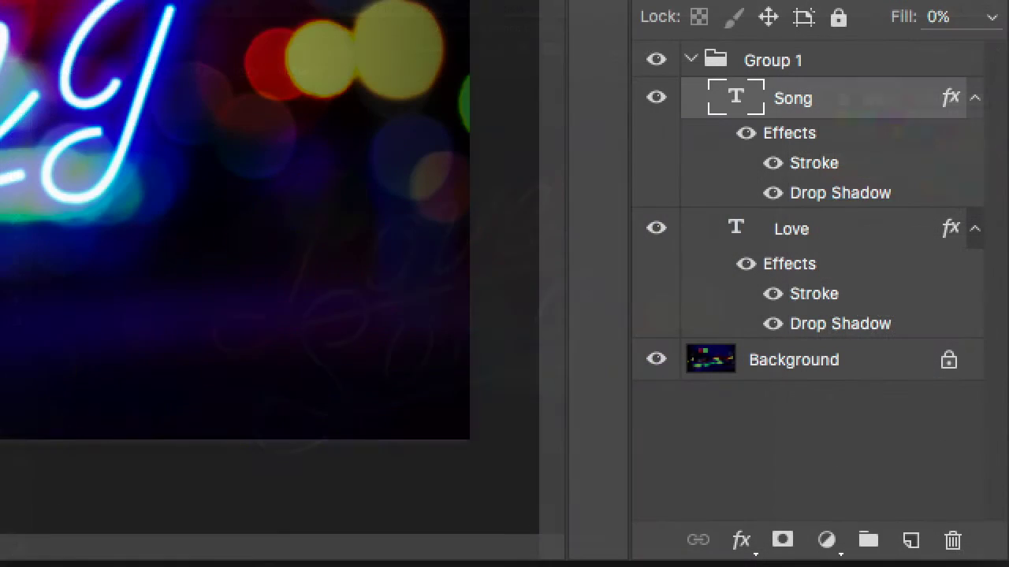
Add a Gradient Fill layer directly above the Background layer
left_click(842, 360)
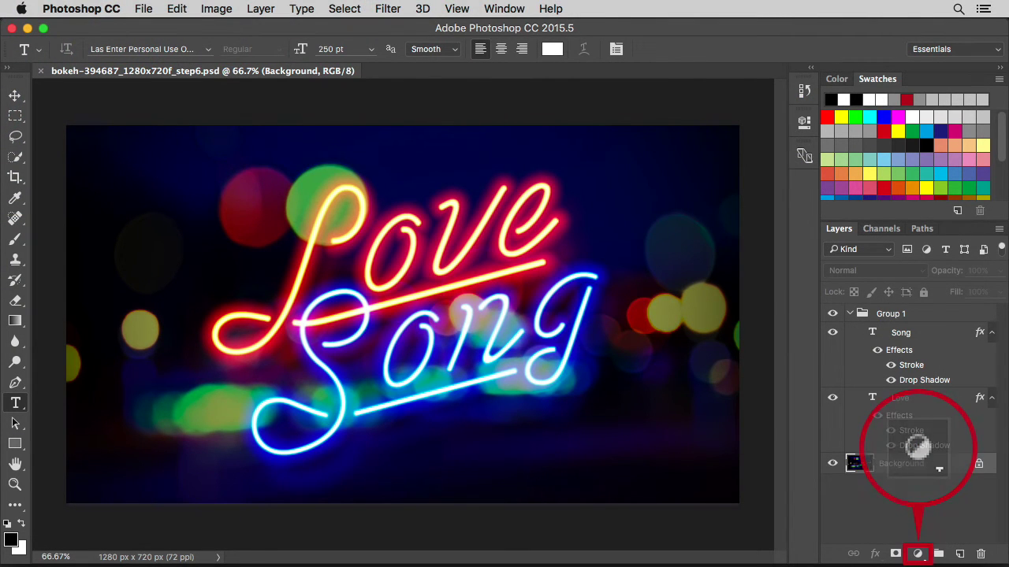
left_click(918, 558)
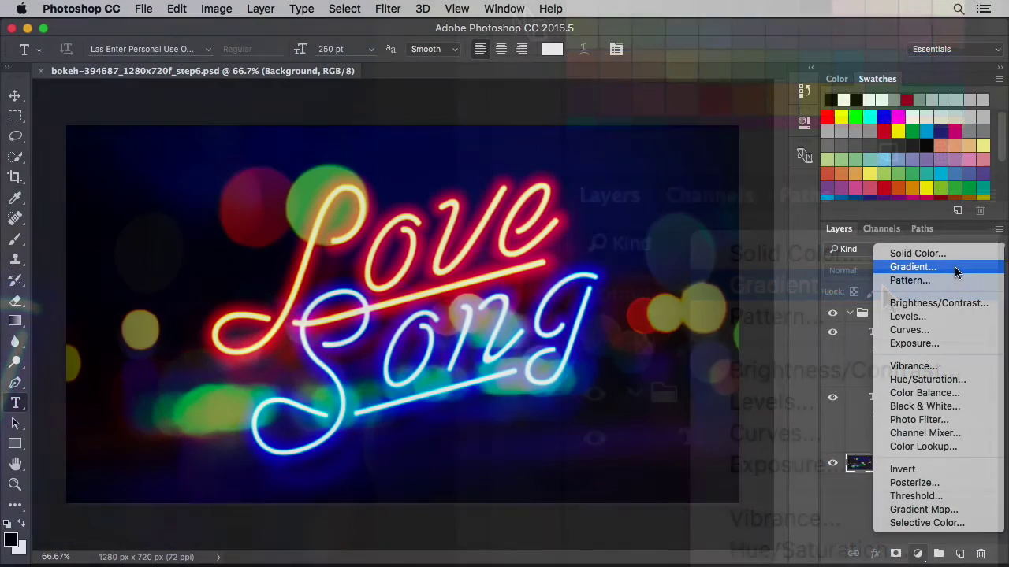
left_click(954, 266)
left_click(866, 239)
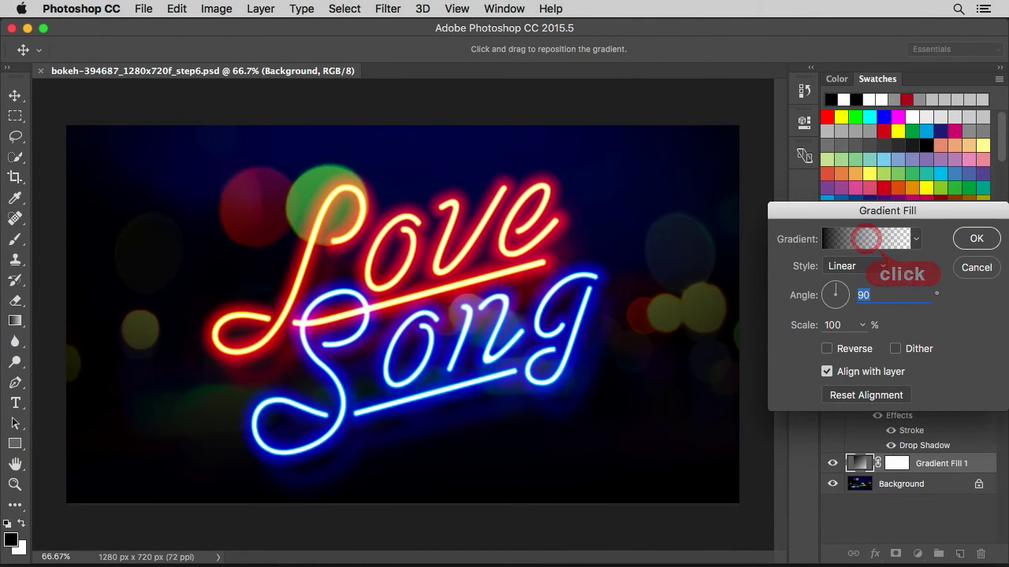
left_click(869, 240)
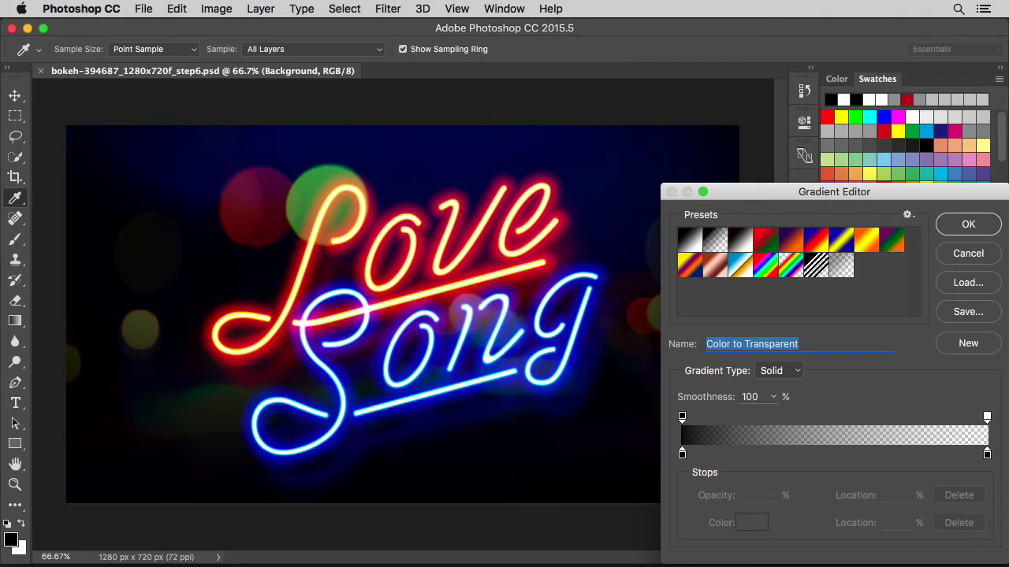
Set the fill's gradient stops to red on the left and black on the right
left_click(689, 240)
left_click(689, 244)
left_click(682, 453)
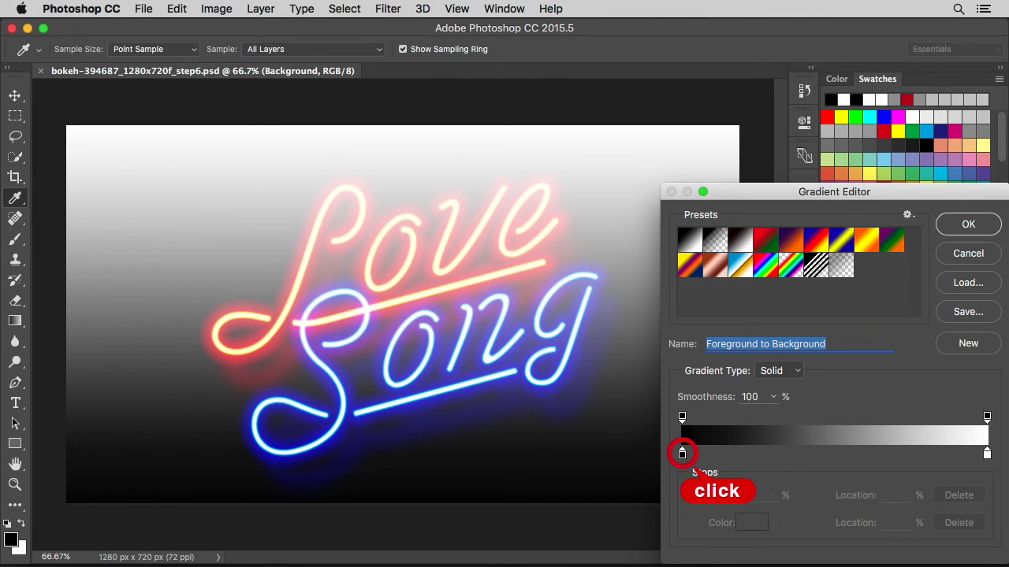
left_click(682, 454)
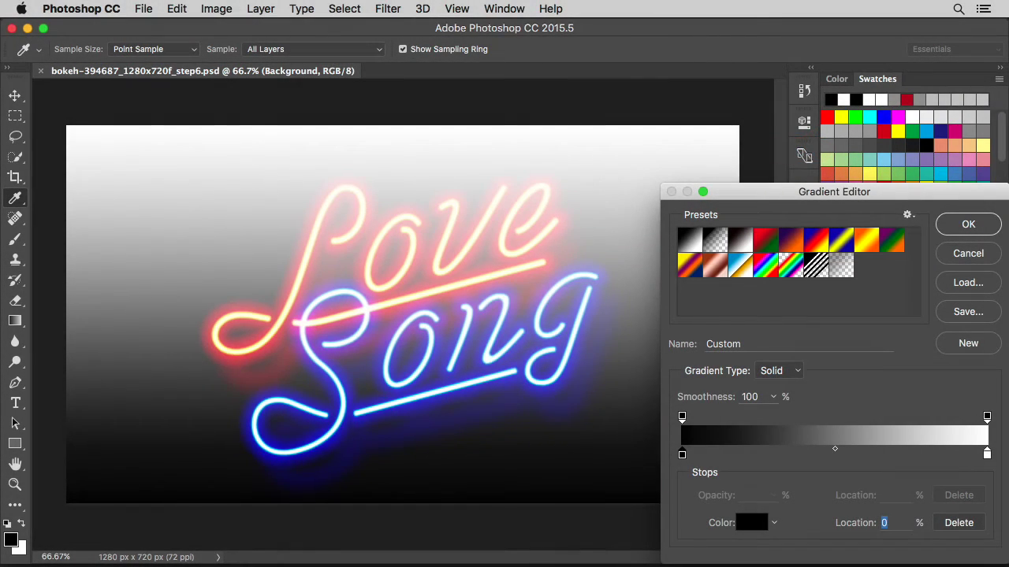
left_click(826, 119)
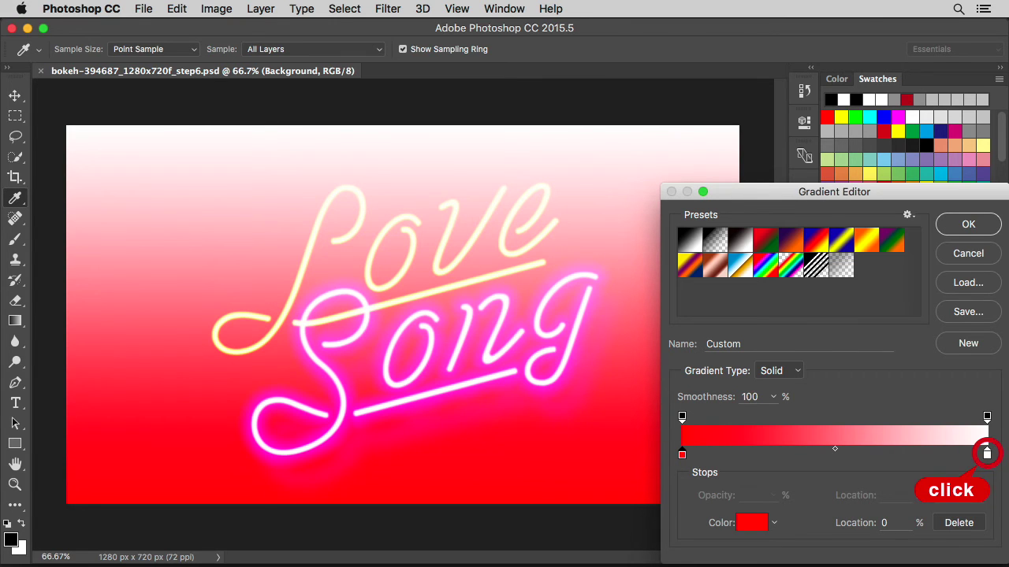
left_click(987, 454)
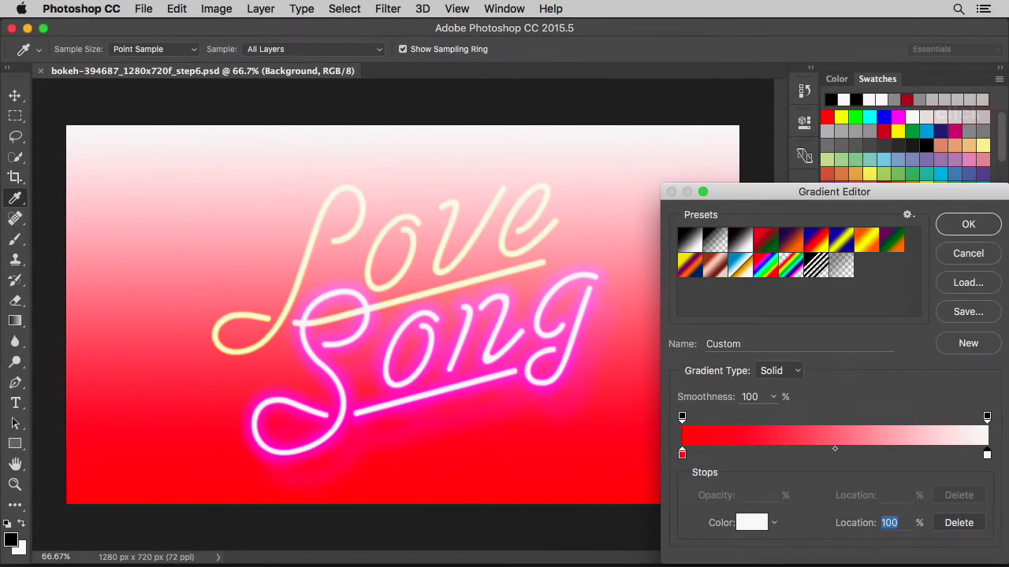
left_click(927, 146)
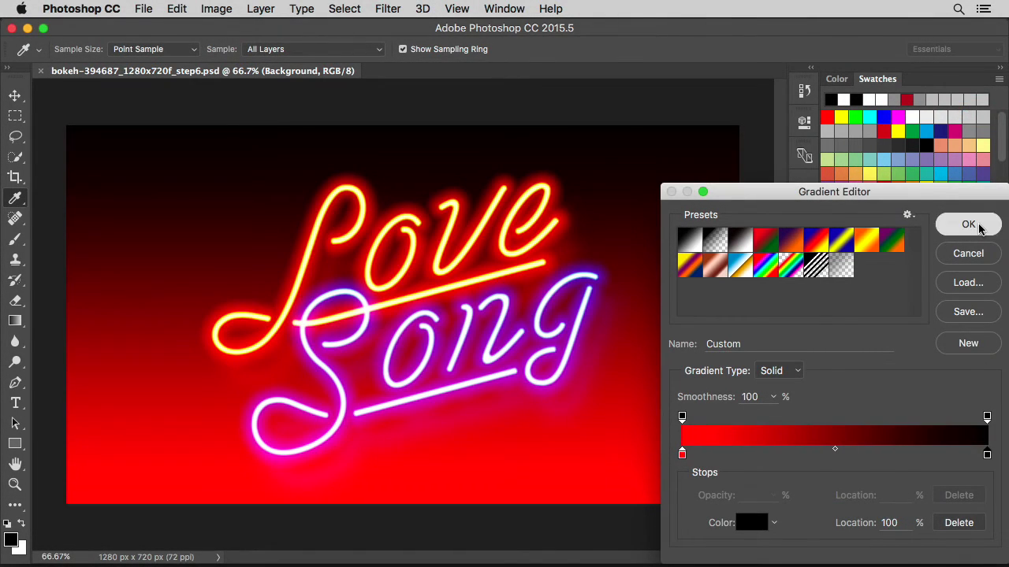
left_click(968, 224)
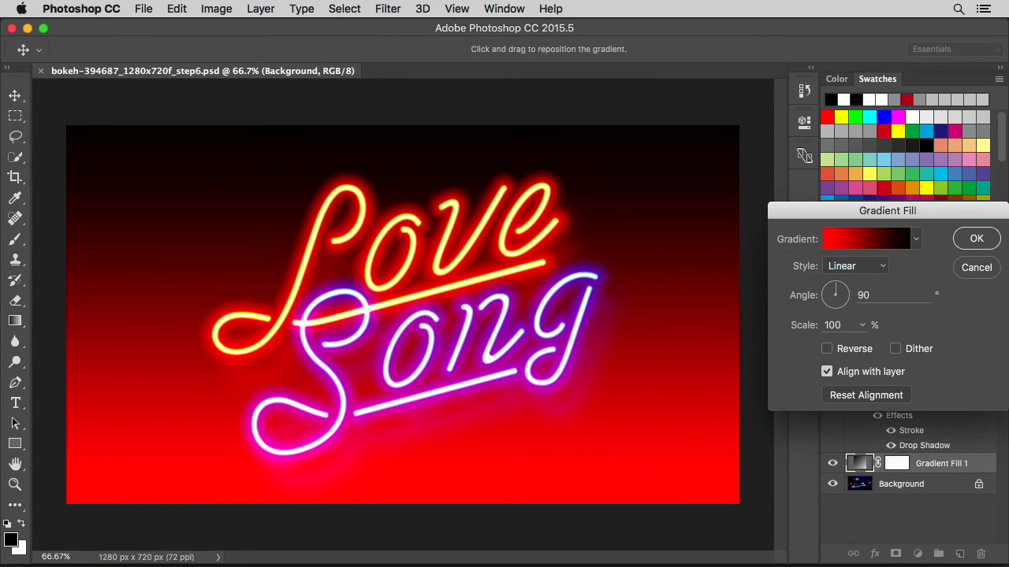
left_click(882, 265)
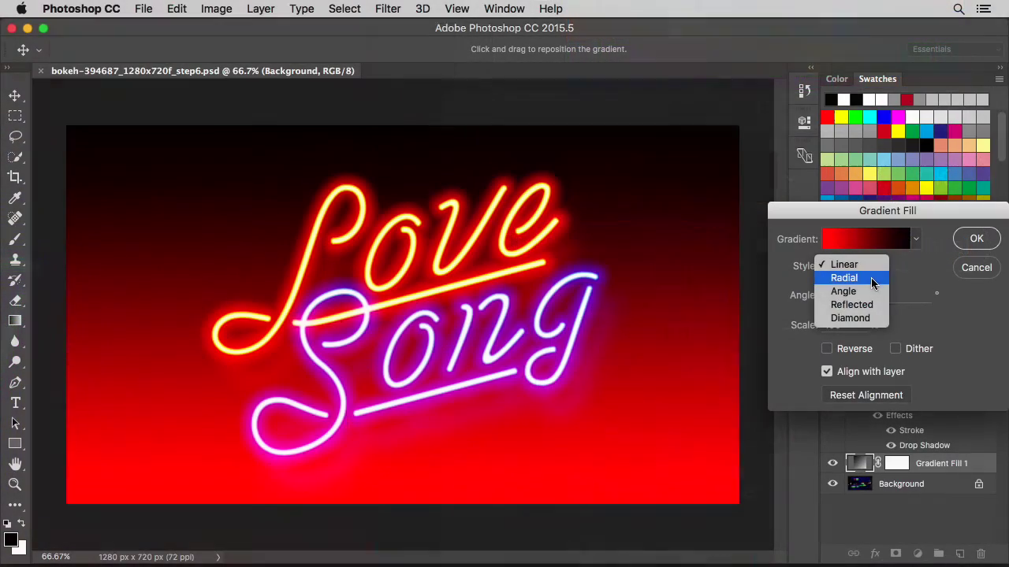
Make the red gradient radial at angle 0 with dither, centre moved up behind Love
left_click(844, 278)
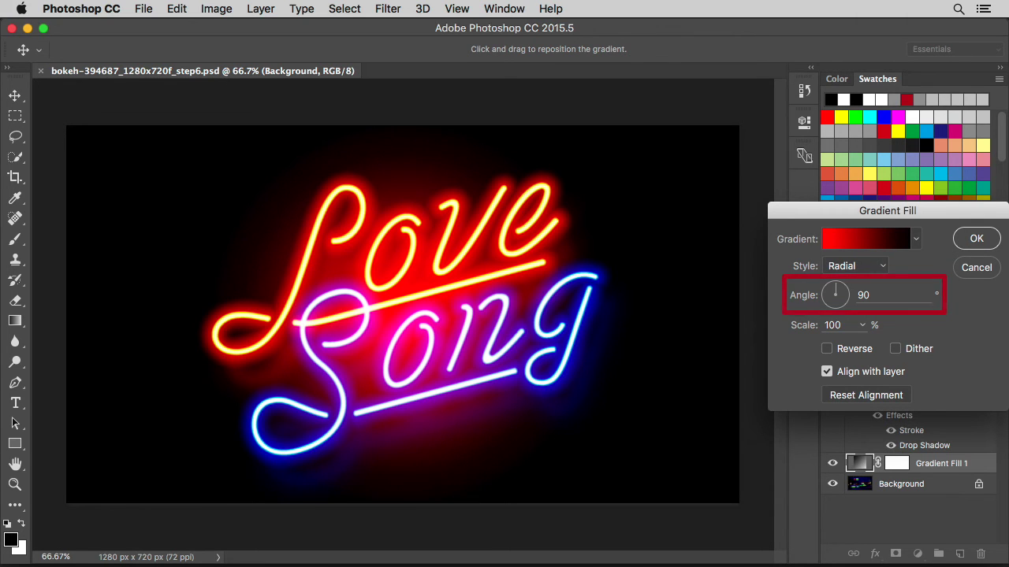
double_click(863, 295)
type("0")
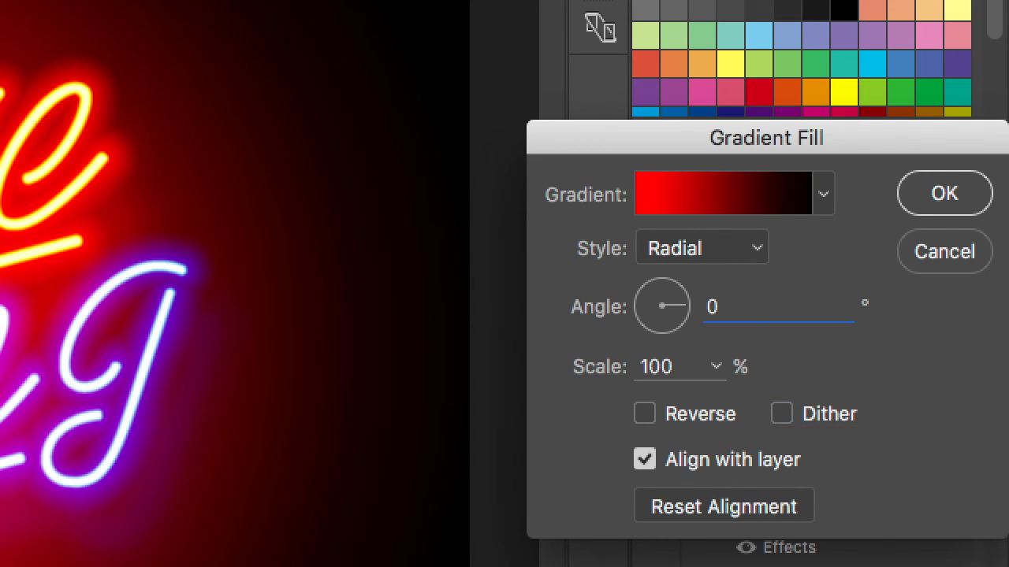
left_click(782, 416)
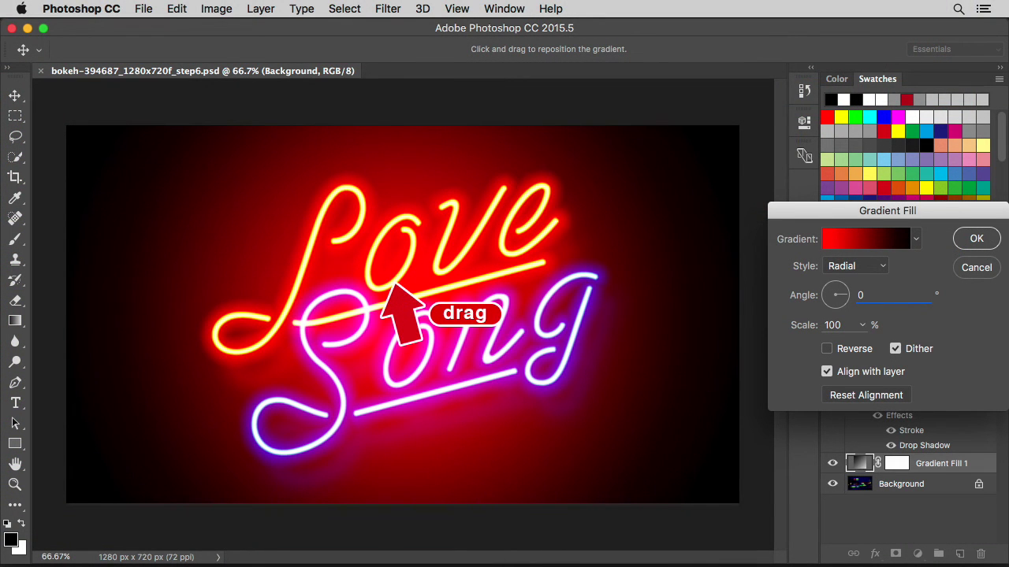
left_click_drag(425, 330, 408, 235)
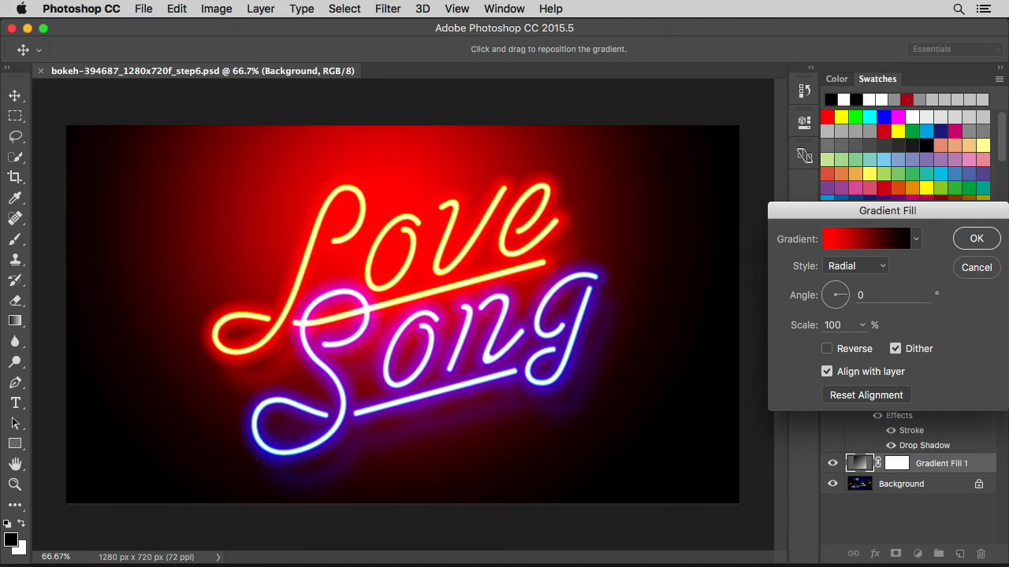
left_click(985, 243)
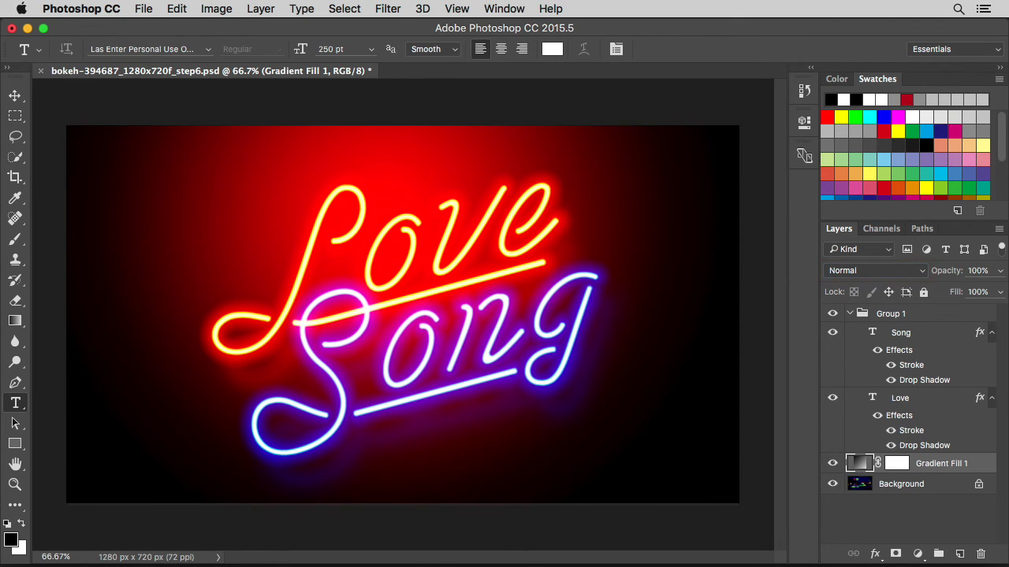
Set Gradient Fill 1 to Screen blend mode at 35% opacity
left_click(922, 272)
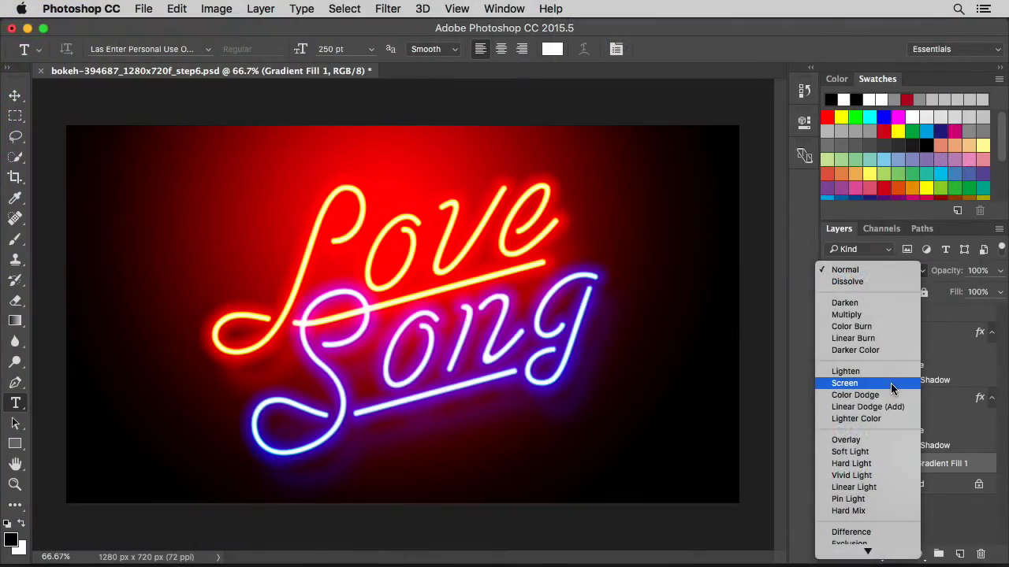
left_click(891, 384)
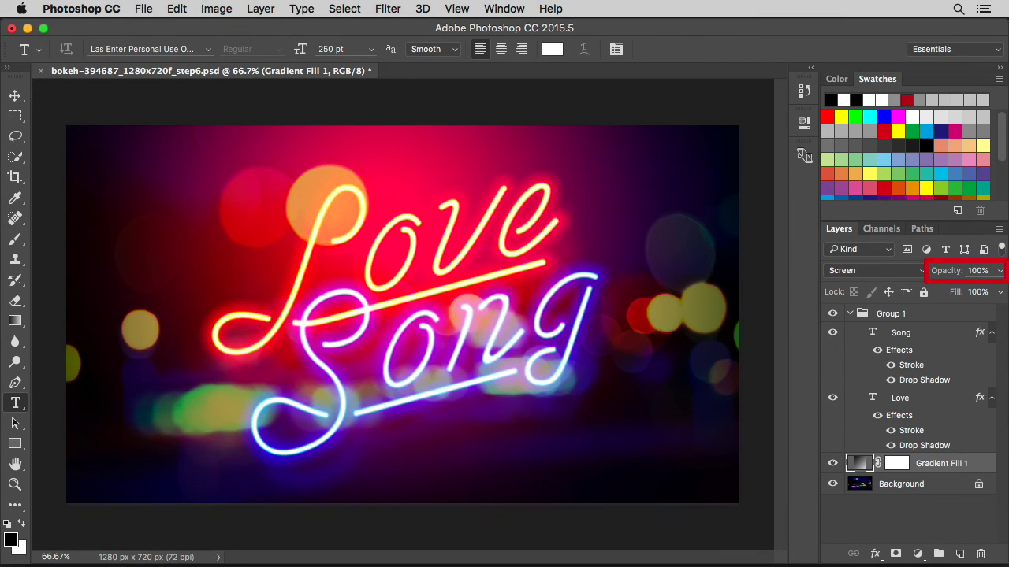
left_click(989, 270)
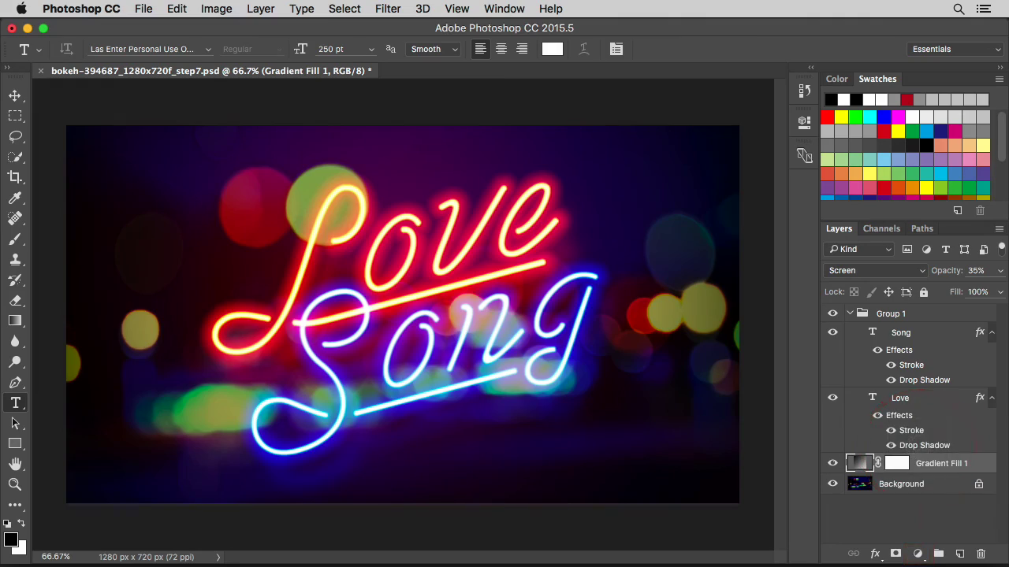
left_click(917, 554)
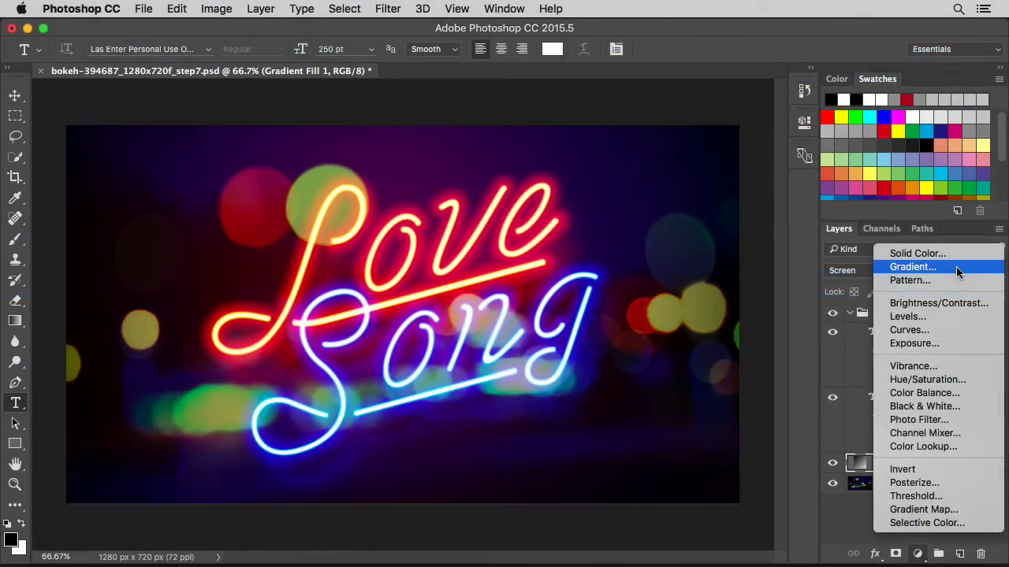
Add a second Gradient Fill with a blue-to-black gradient
left_click(956, 267)
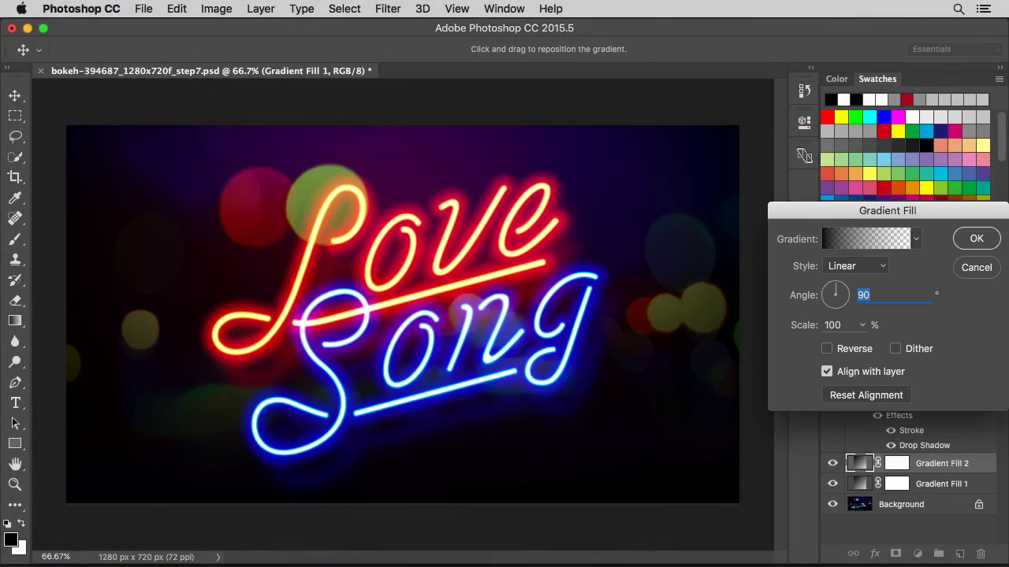
left_click(871, 240)
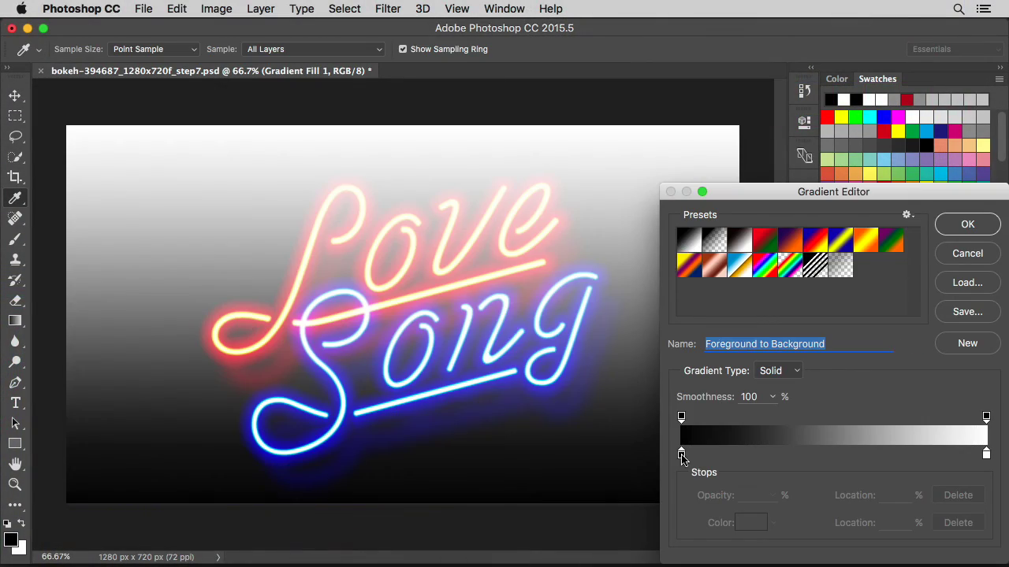
left_click(681, 454)
left_click(884, 118)
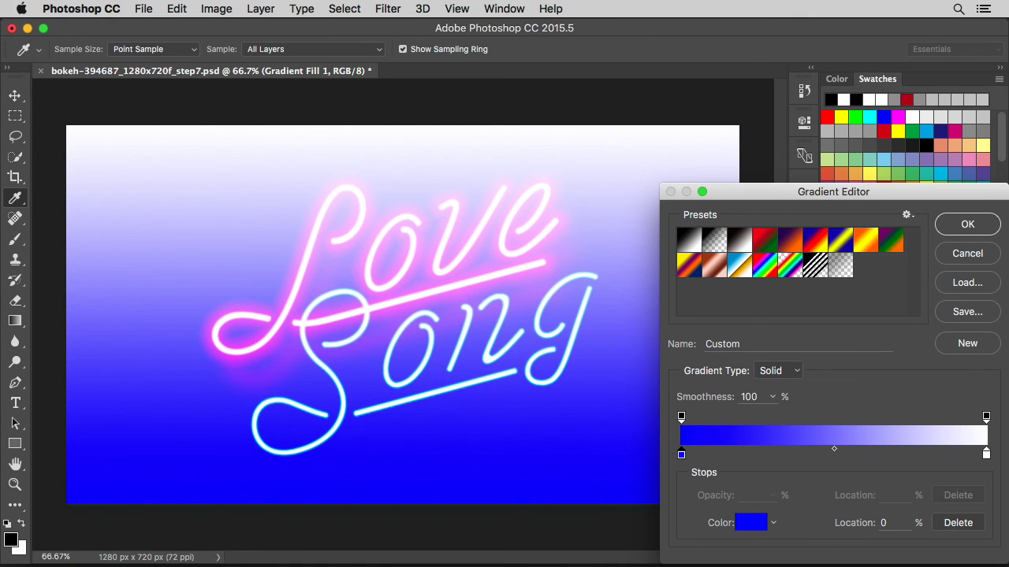
left_click(986, 454)
left_click(928, 145)
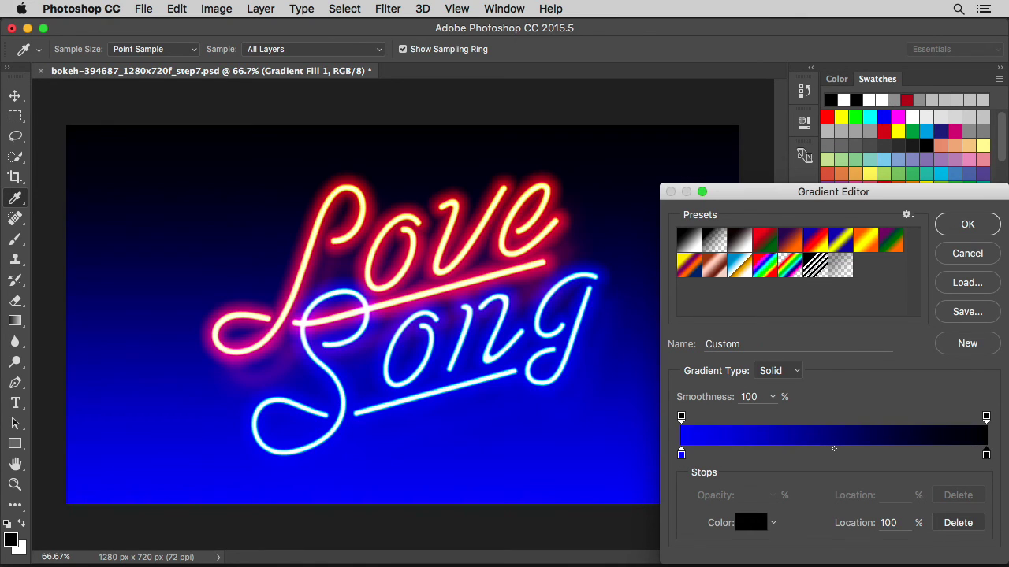
left_click(968, 226)
Make the blue gradient radial at angle 0 with dither enabled
left_click(884, 269)
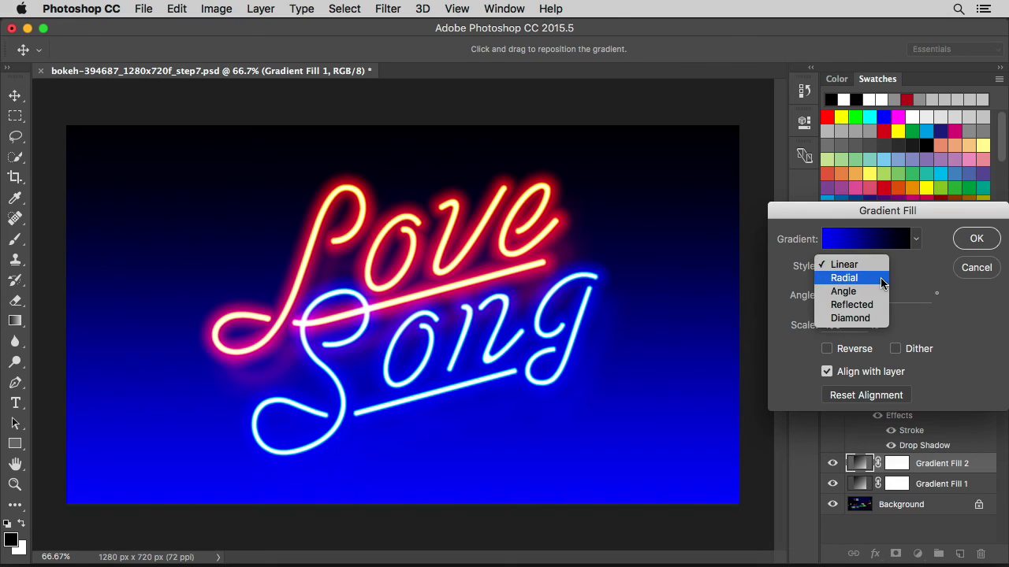
left_click(880, 276)
type("0")
left_click(895, 348)
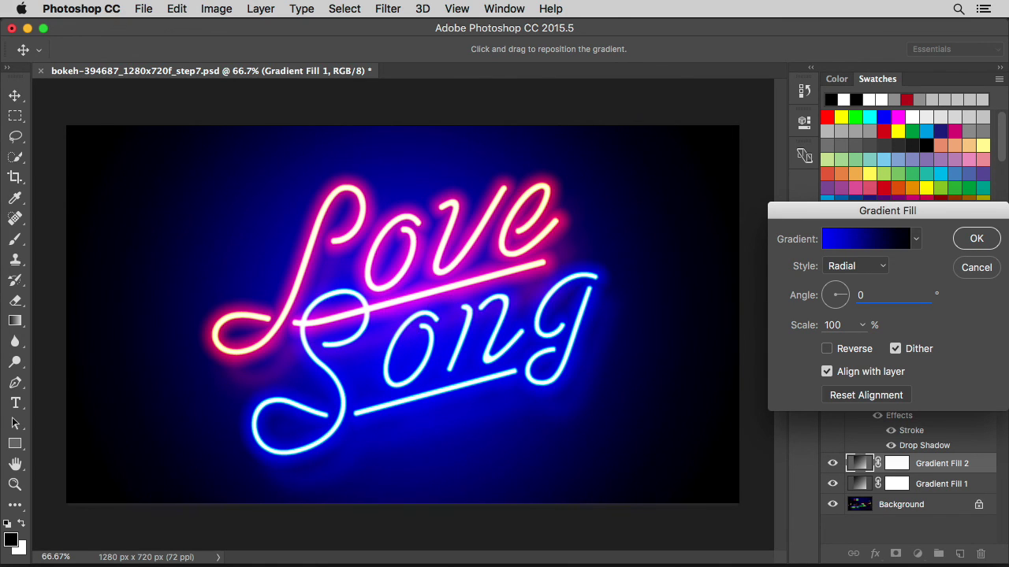
left_click(975, 239)
left_click(875, 270)
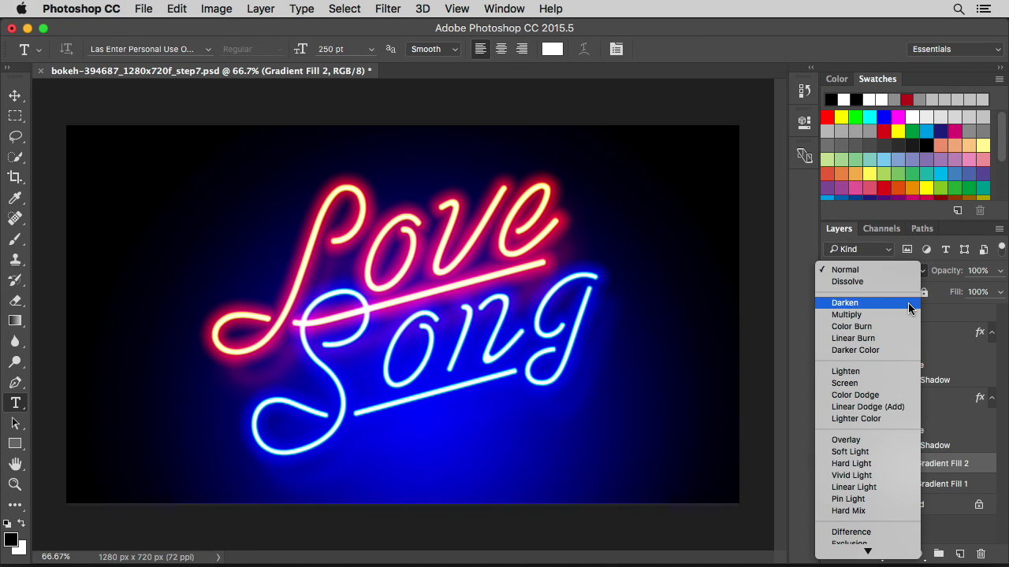
Switch Gradient Fill 2 to Screen mode and enter 35% opacity
left_click(866, 383)
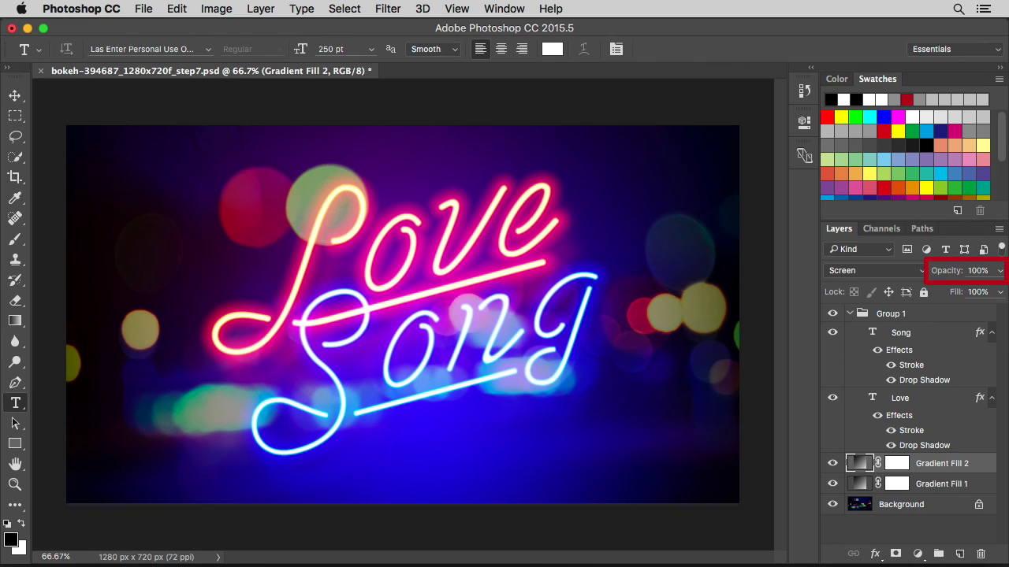
type("35")
key("Return")
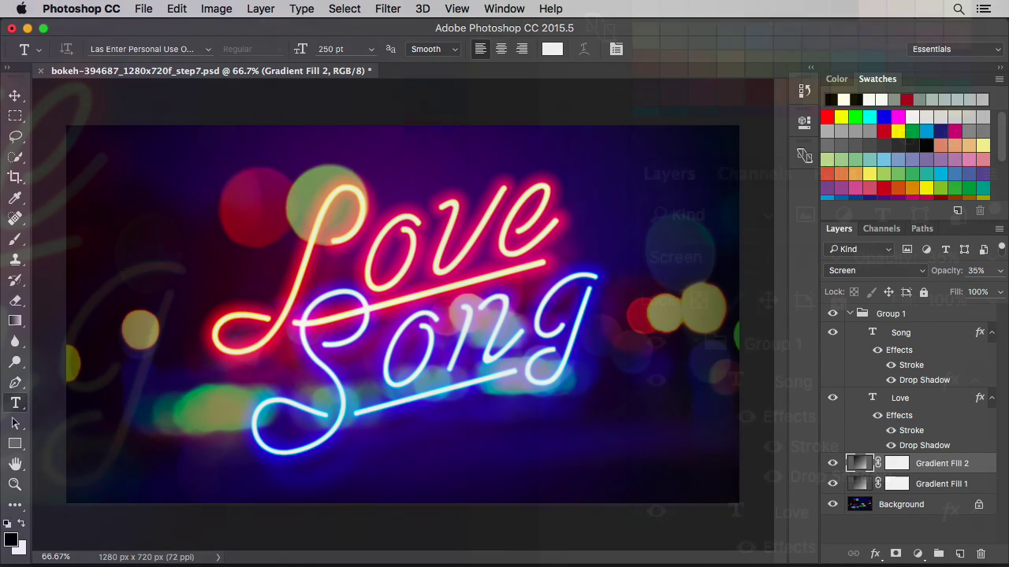